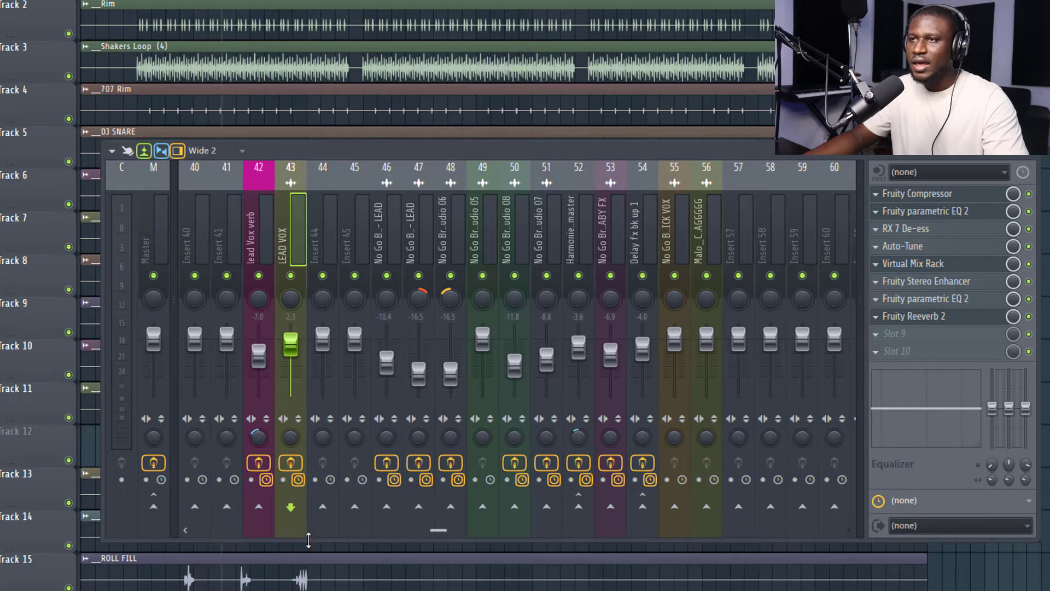
Reset Insert 44's send level to its default value
left_click(328, 204)
left_click(302, 220)
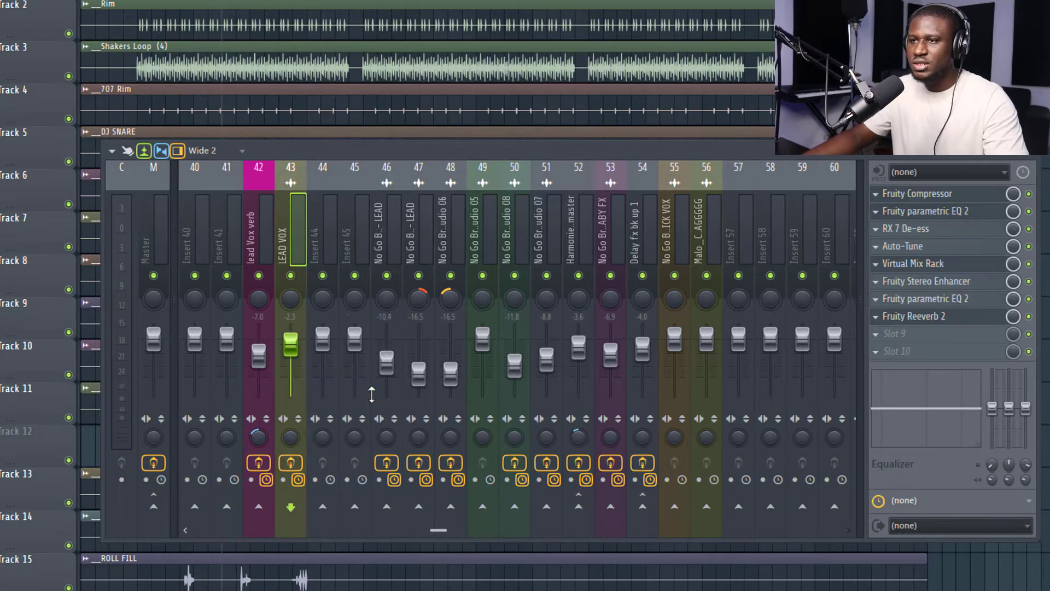
right_click(324, 503)
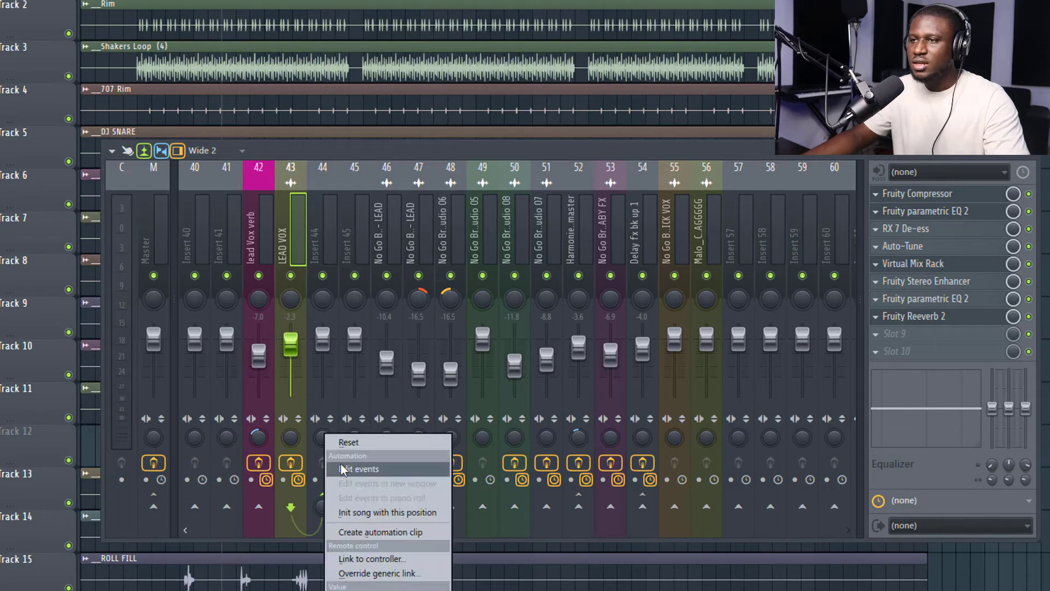
left_click(347, 441)
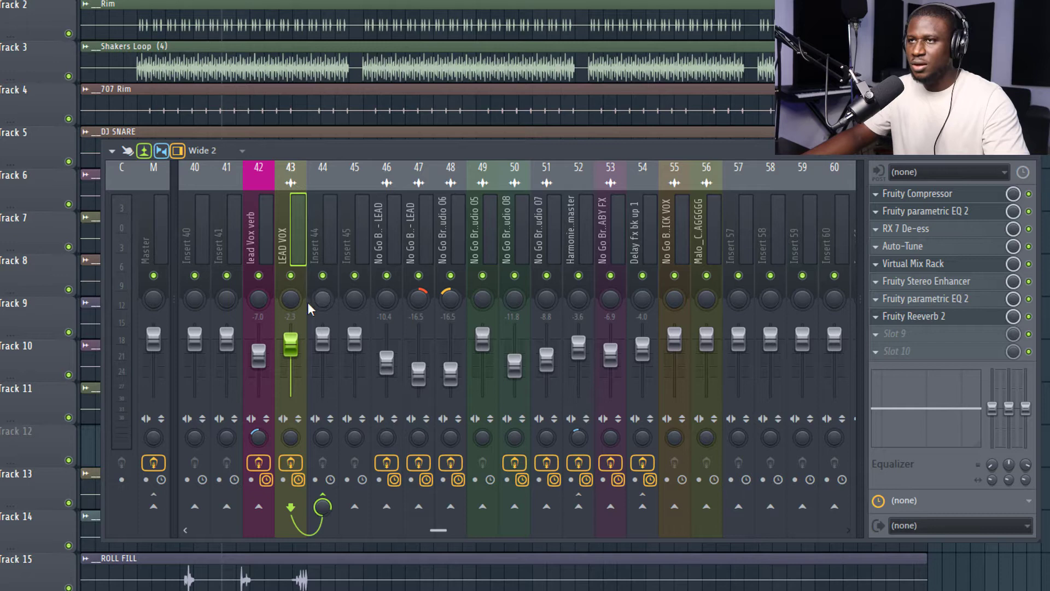
Name Insert 44 'LEAD VOX cont' and give it grey swatch 0
left_click(324, 222)
right_click(324, 222)
left_click(379, 182)
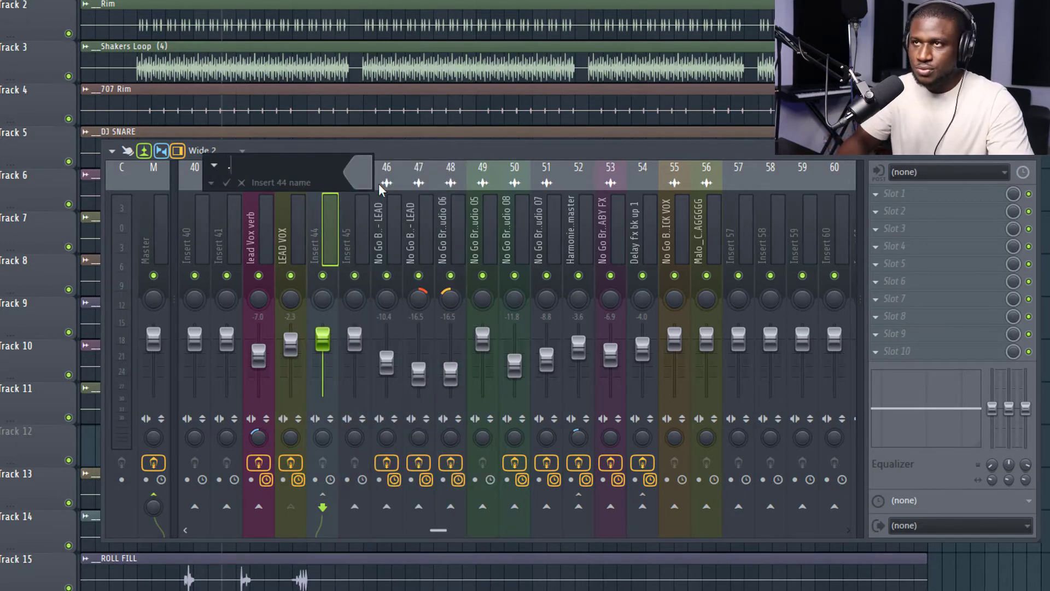
type("LEA")
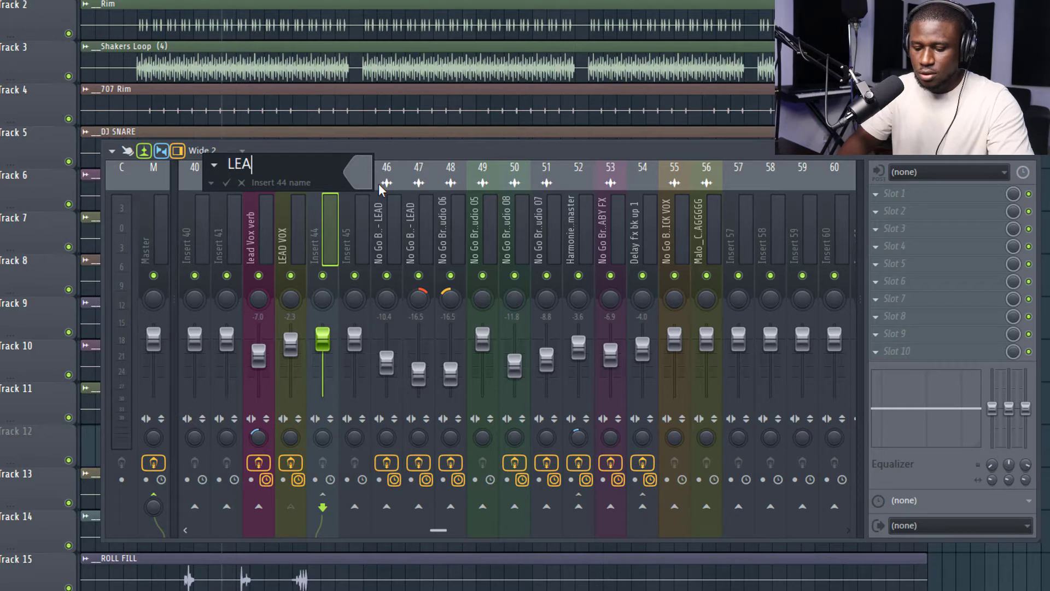
type("D VOX cont")
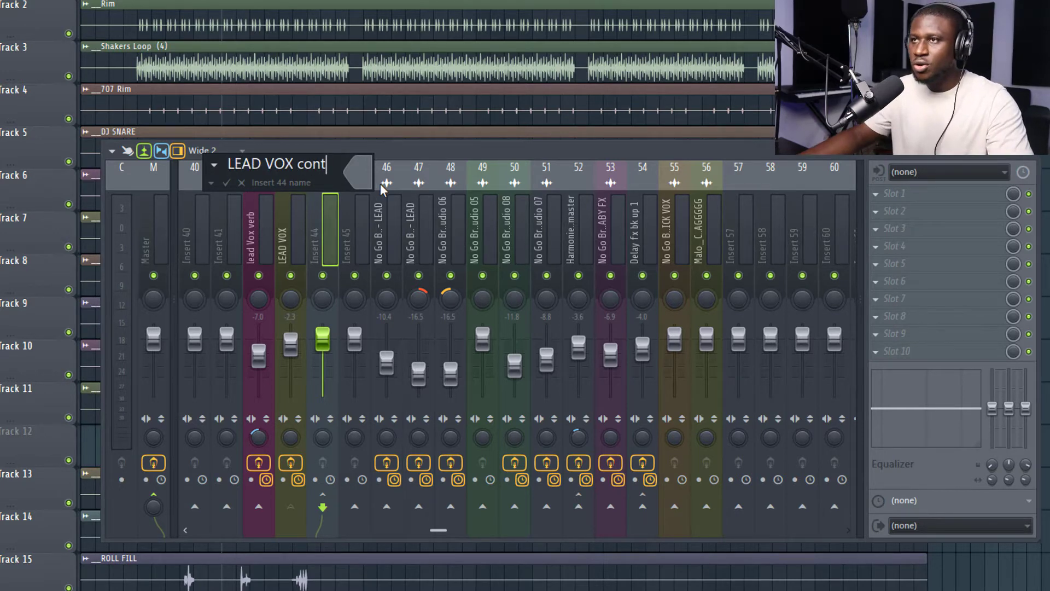
left_click(368, 176)
left_click(408, 420)
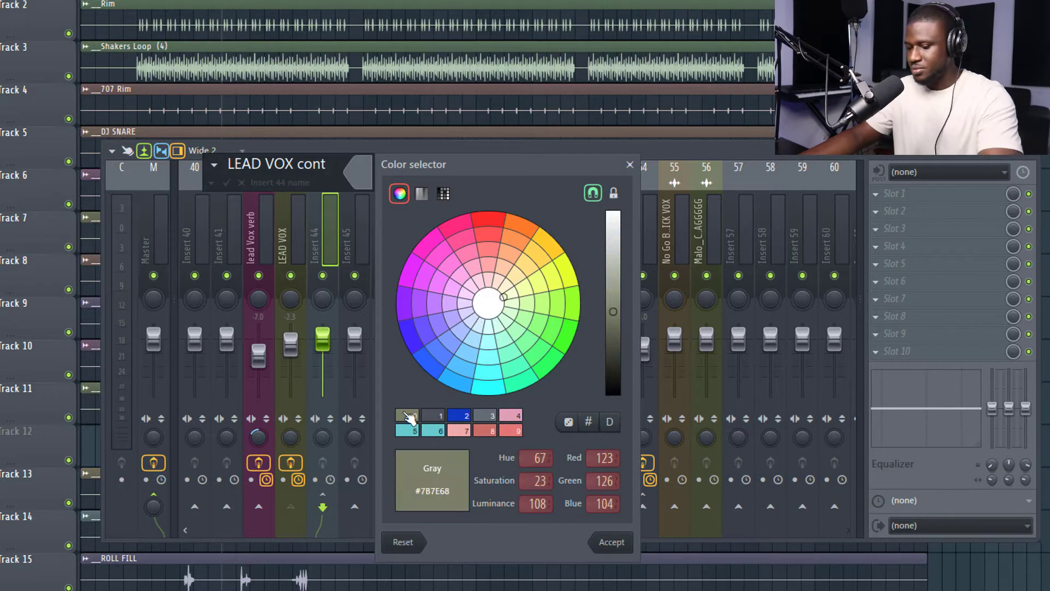
key("Return")
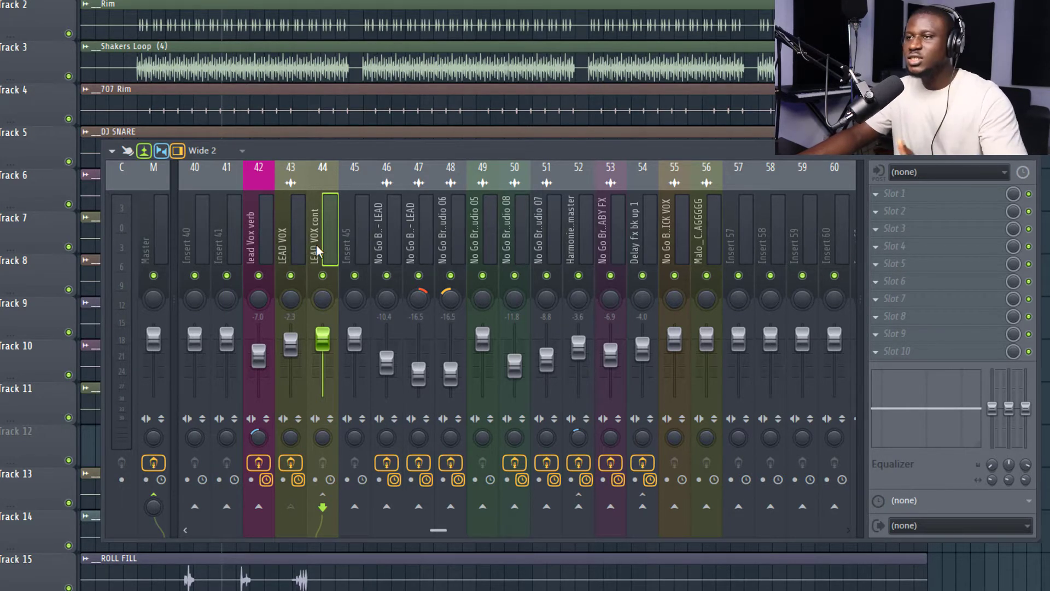
left_click(346, 237)
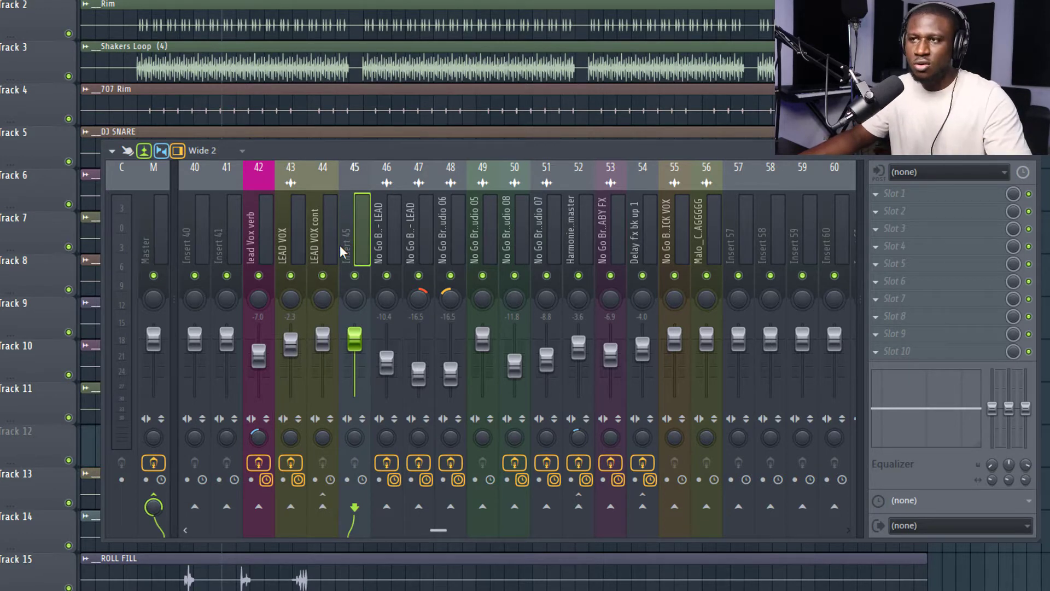
left_click(315, 237)
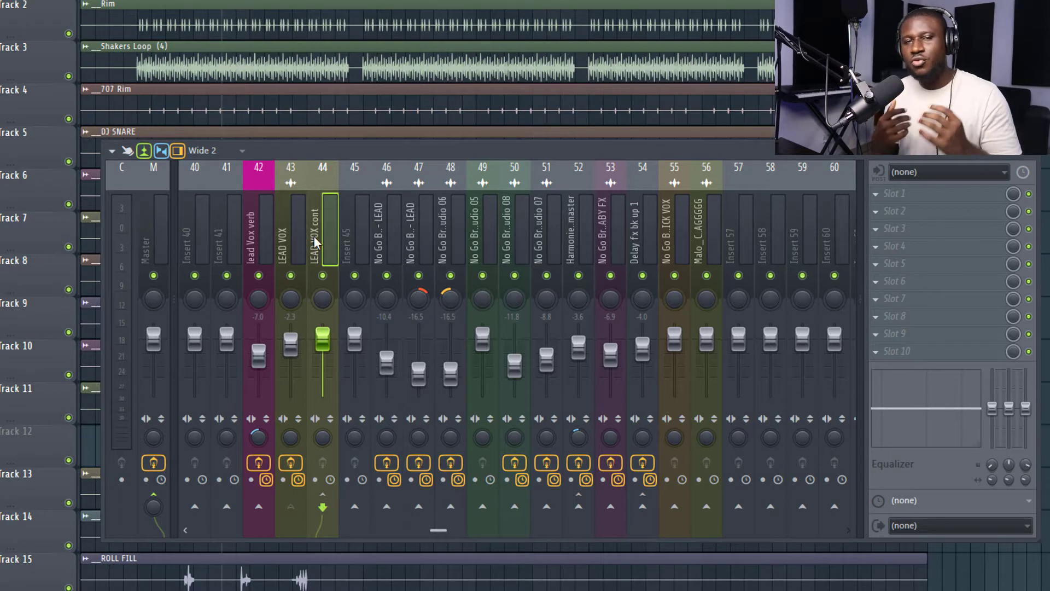
left_click(163, 238)
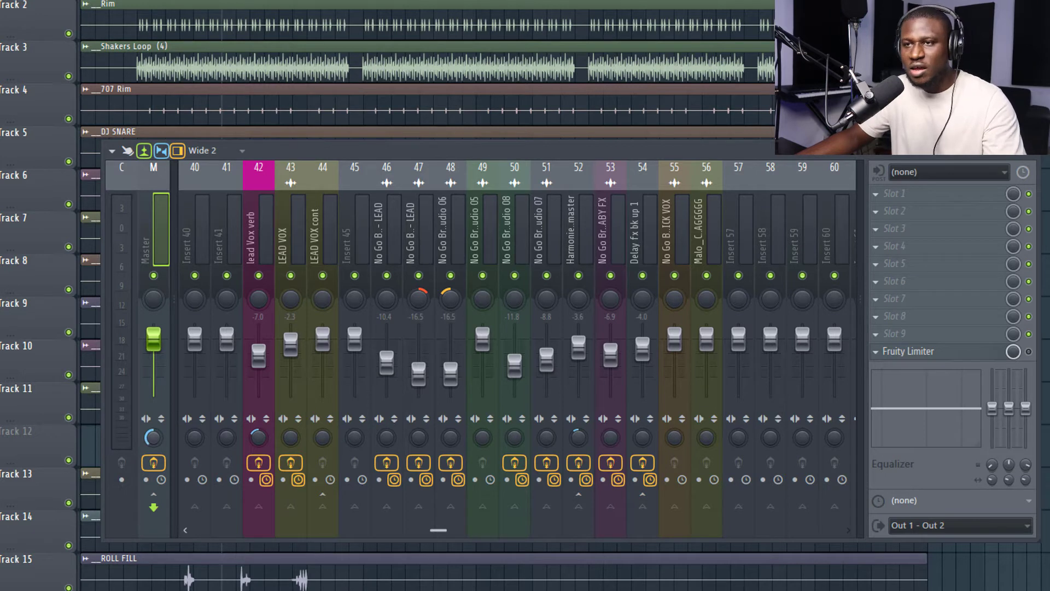
left_click_drag(154, 437, 154, 425)
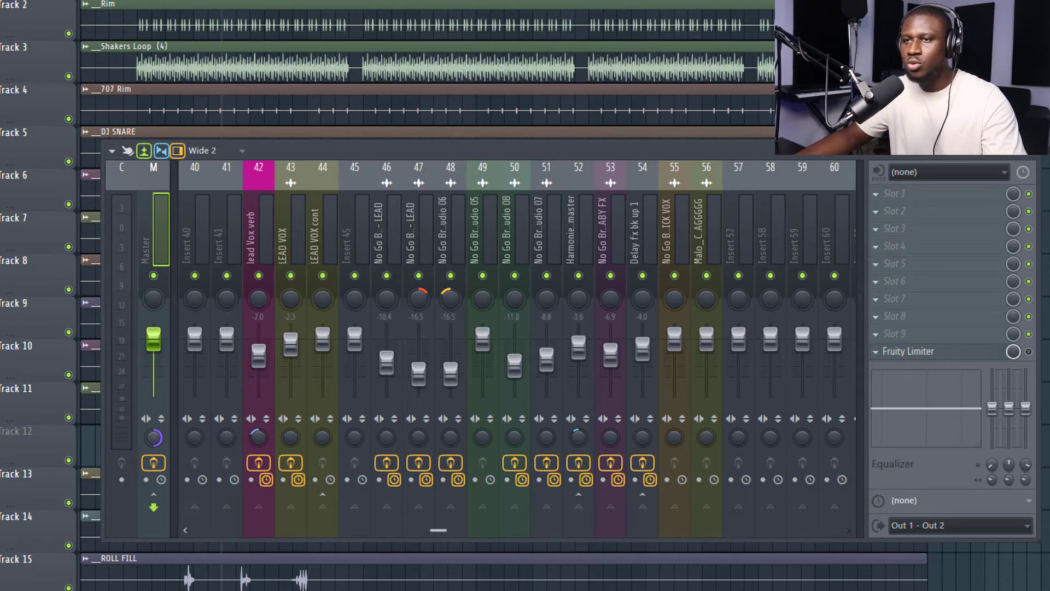
right_click(156, 434)
left_click(169, 442)
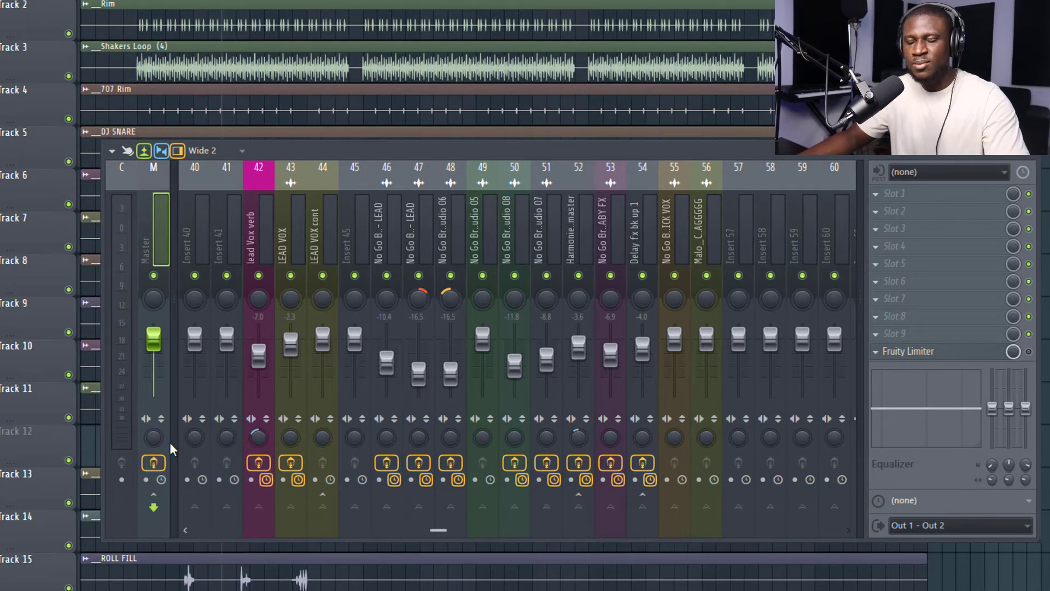
Move the Mixer window higher and left, then select LEAD VOX on Insert 43
left_click(425, 230)
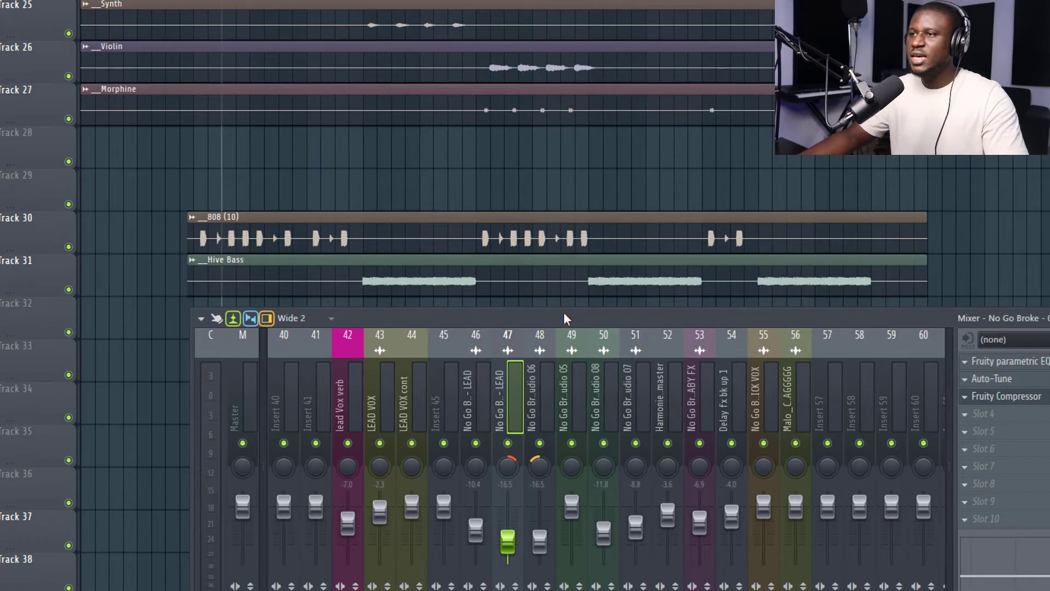
left_click_drag(564, 312, 439, 110)
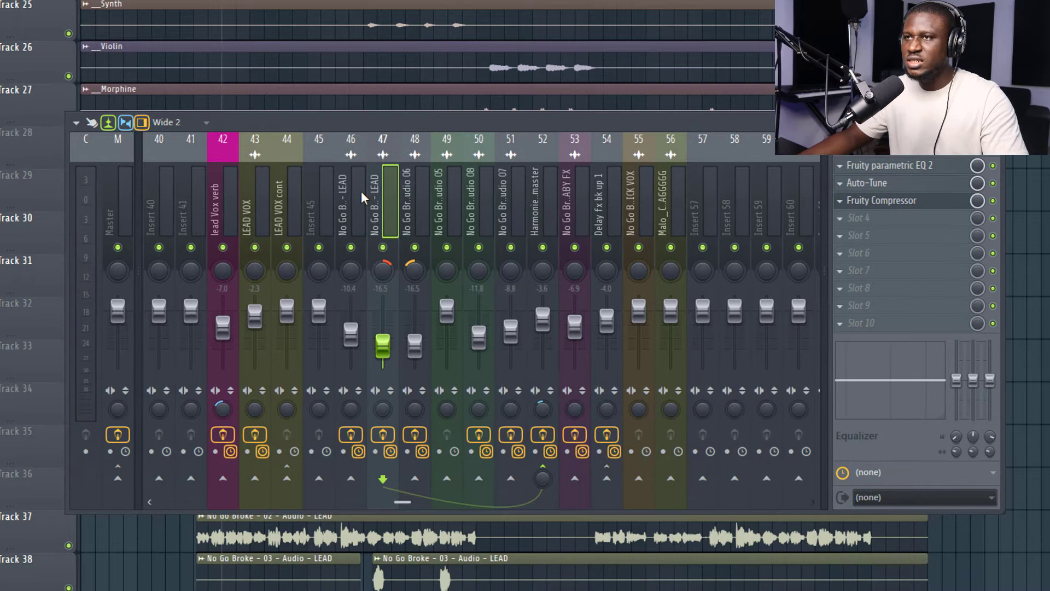
left_click(267, 218)
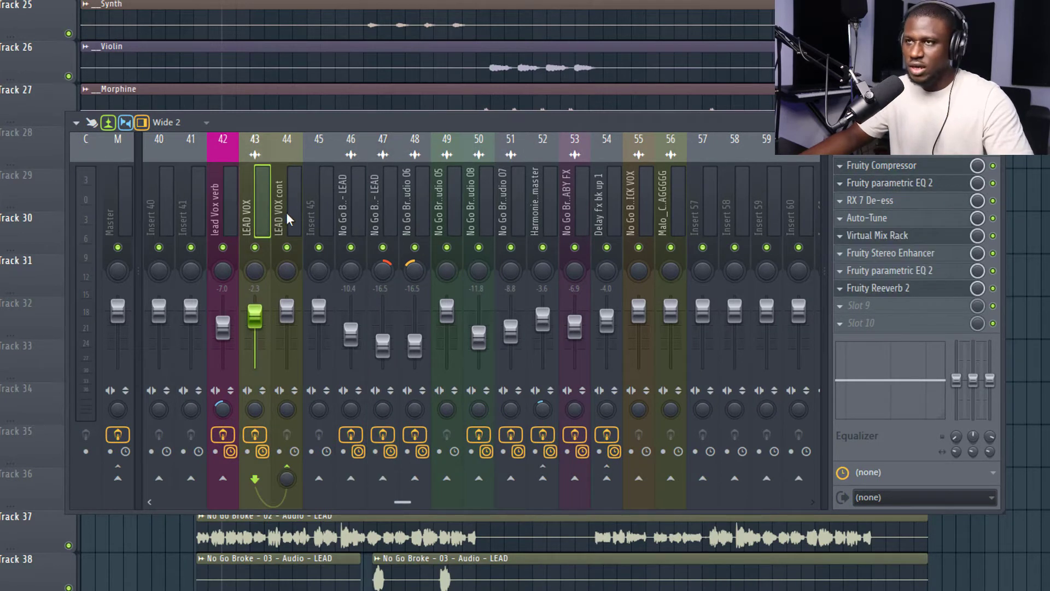
Ctrl-add inserts 44 through 55 to the selection
left_click(299, 206, "ctrl")
left_click(324, 200, "ctrl")
left_click(383, 199, "ctrl")
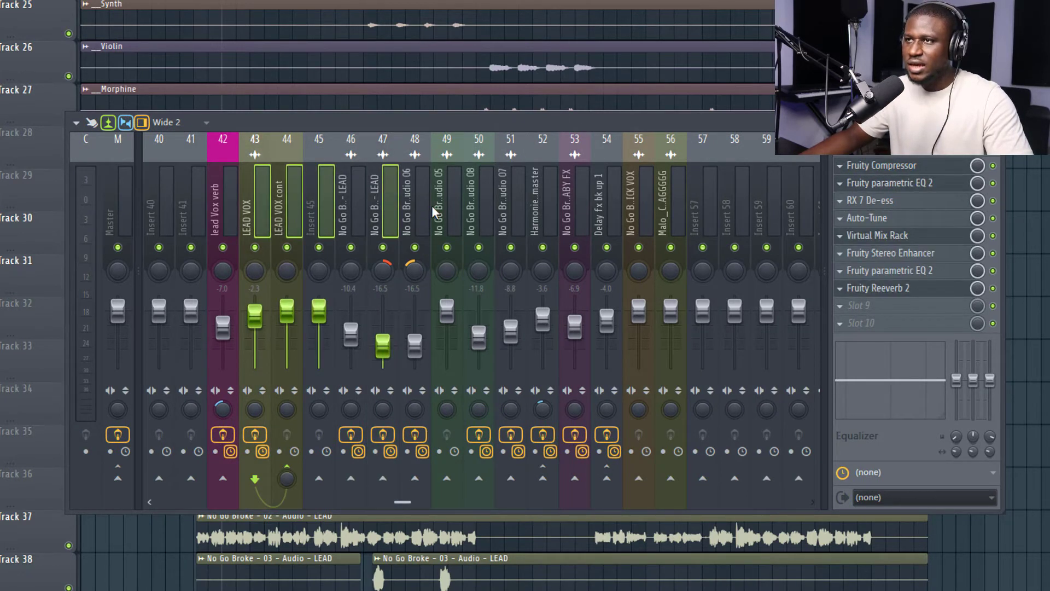
left_click(441, 205, "ctrl")
left_click(415, 206, "ctrl")
left_click(358, 206, "ctrl")
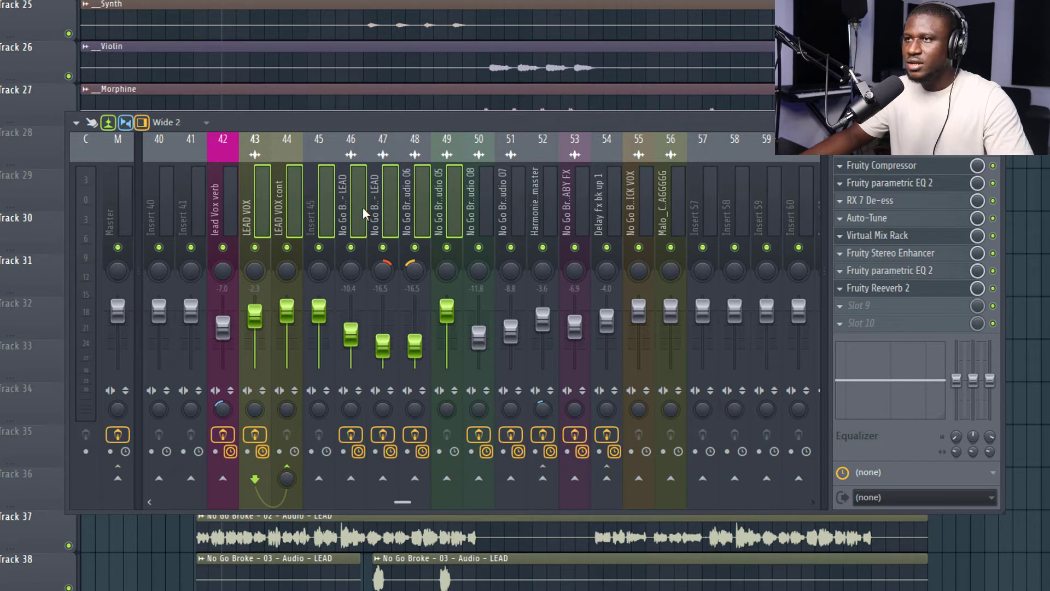
left_click(479, 208, "ctrl")
left_click(501, 209, "ctrl")
left_click(537, 199, "ctrl")
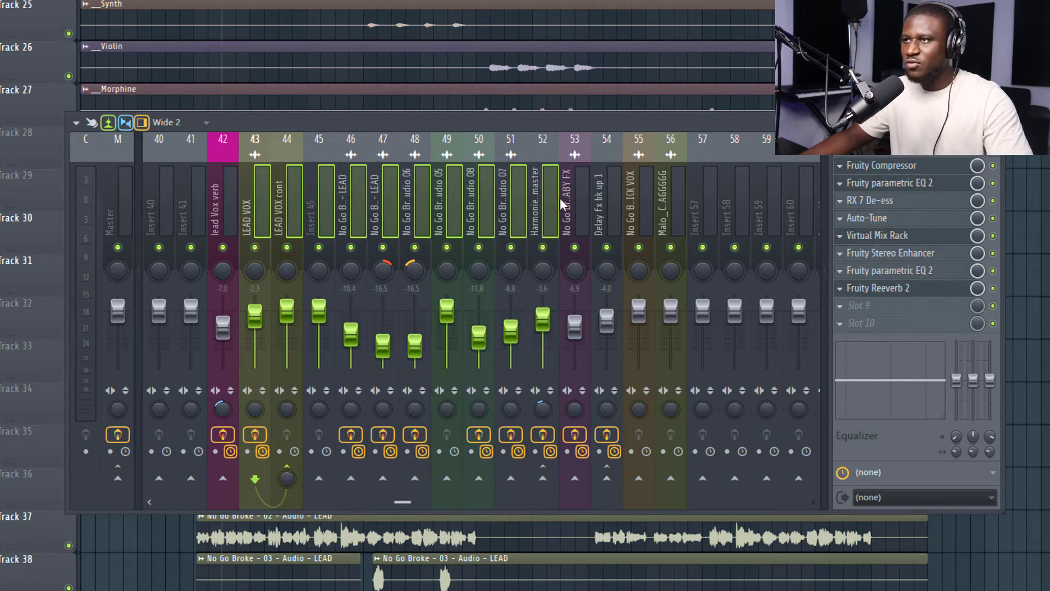
left_click(572, 198, "ctrl")
left_click(604, 198, "ctrl")
left_click(630, 198, "ctrl")
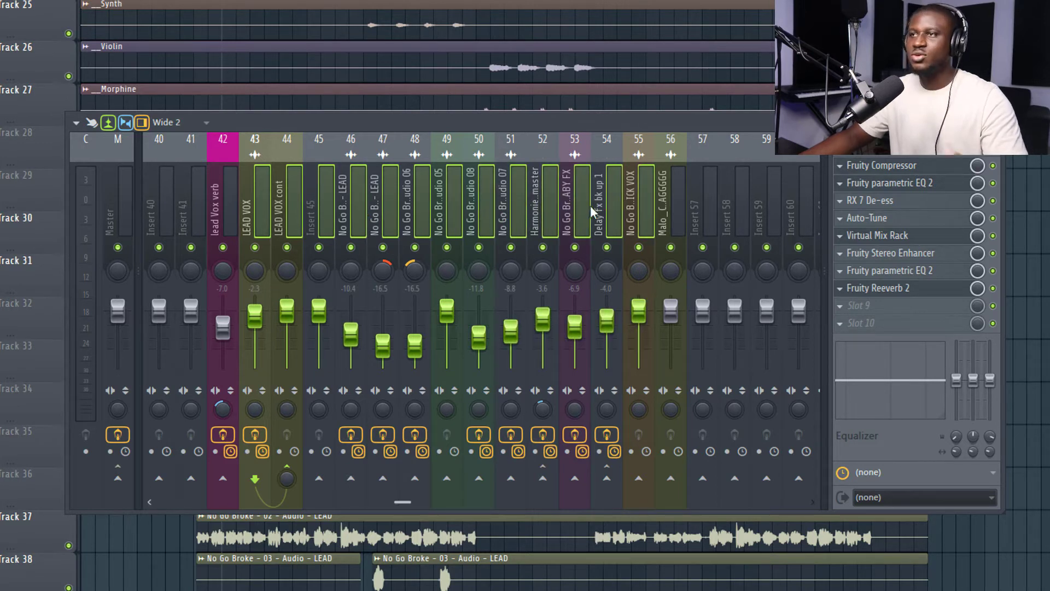
Name inserts 43–55 'Vocals' and colour them pale Lemon chiffon yellow
right_click(637, 205)
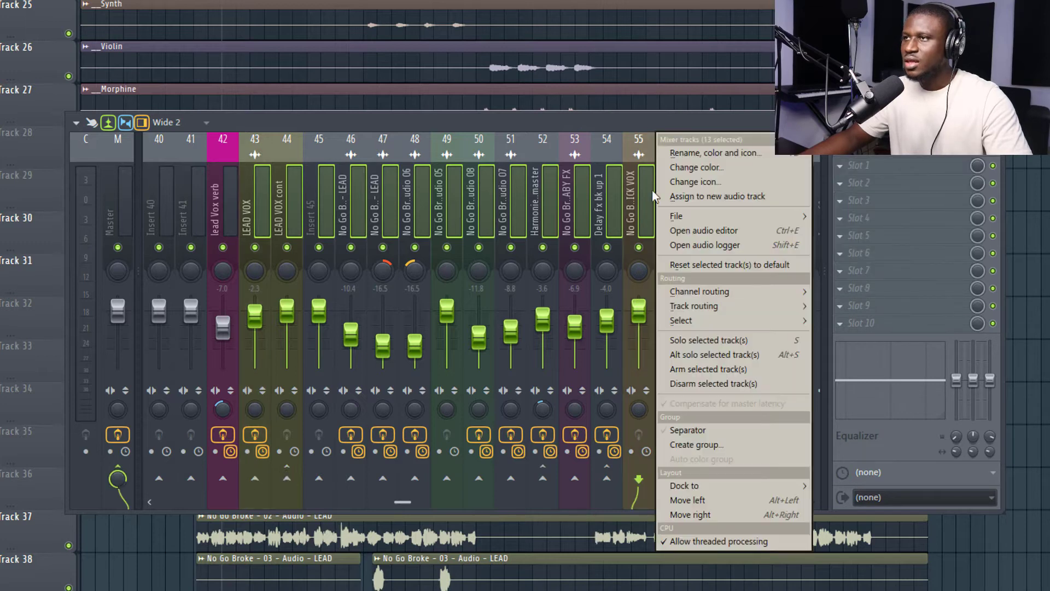
left_click(692, 152)
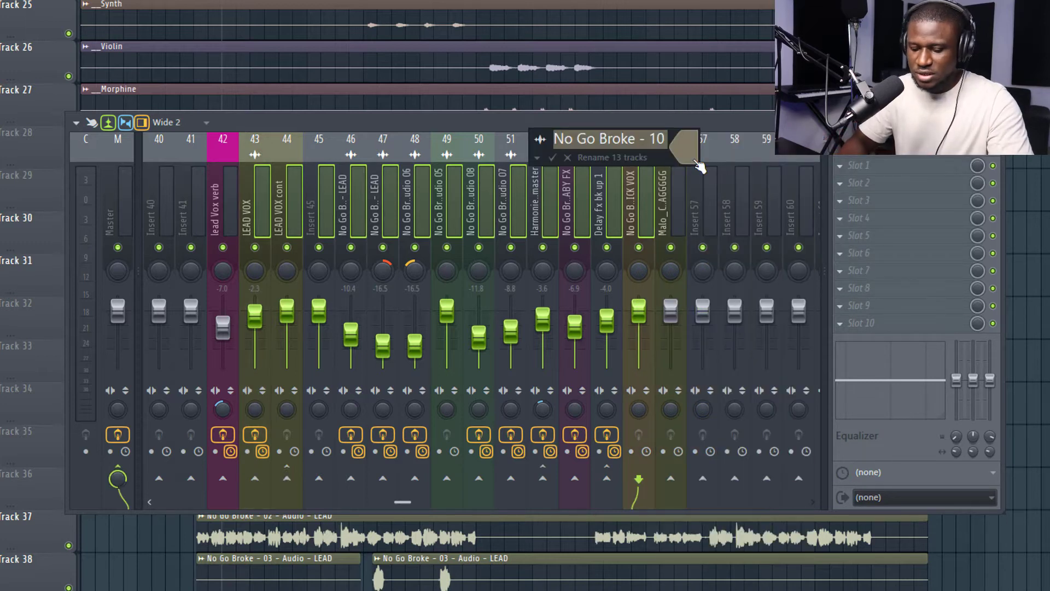
type("Vocals")
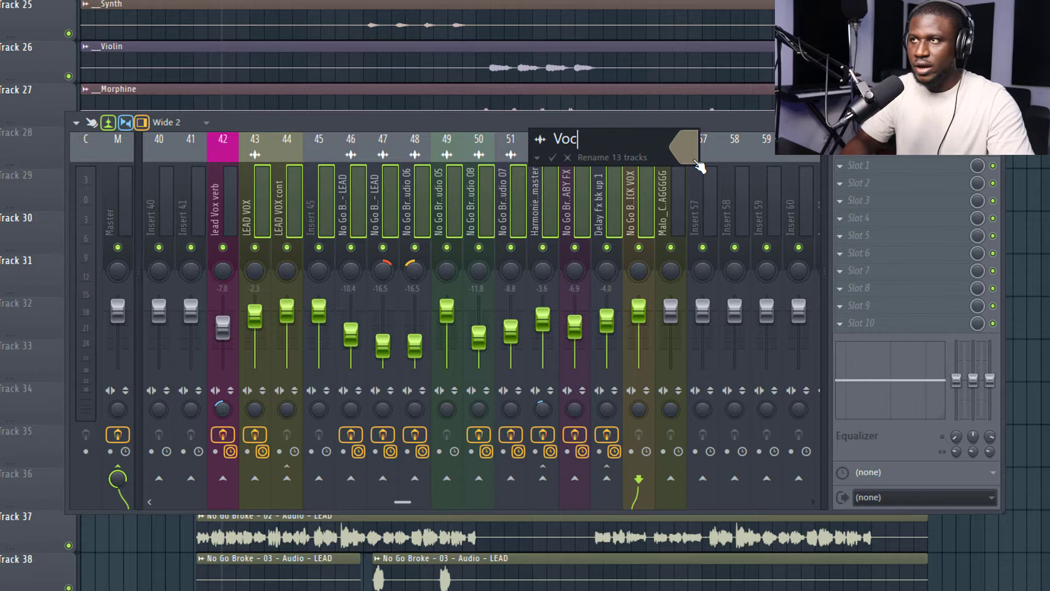
left_click(693, 141)
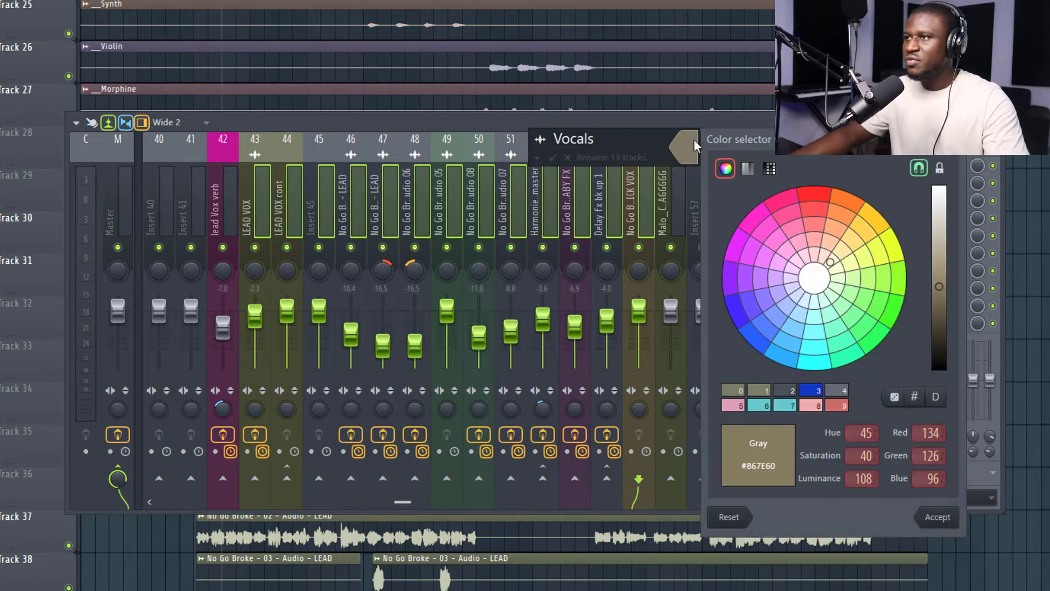
left_click(891, 247)
left_click(940, 224)
left_click_drag(939, 225, 940, 208)
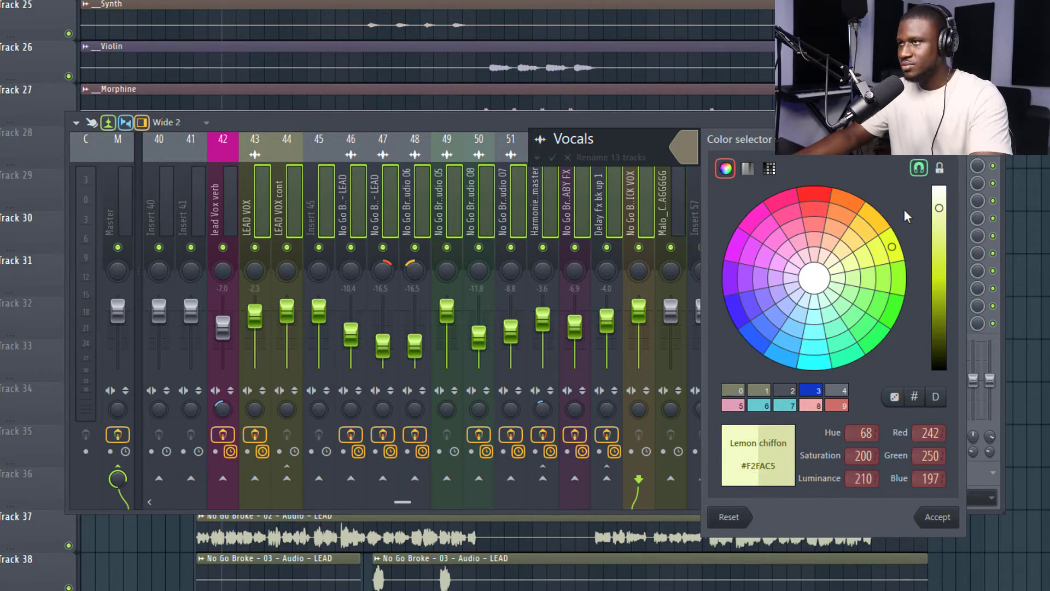
key("Return")
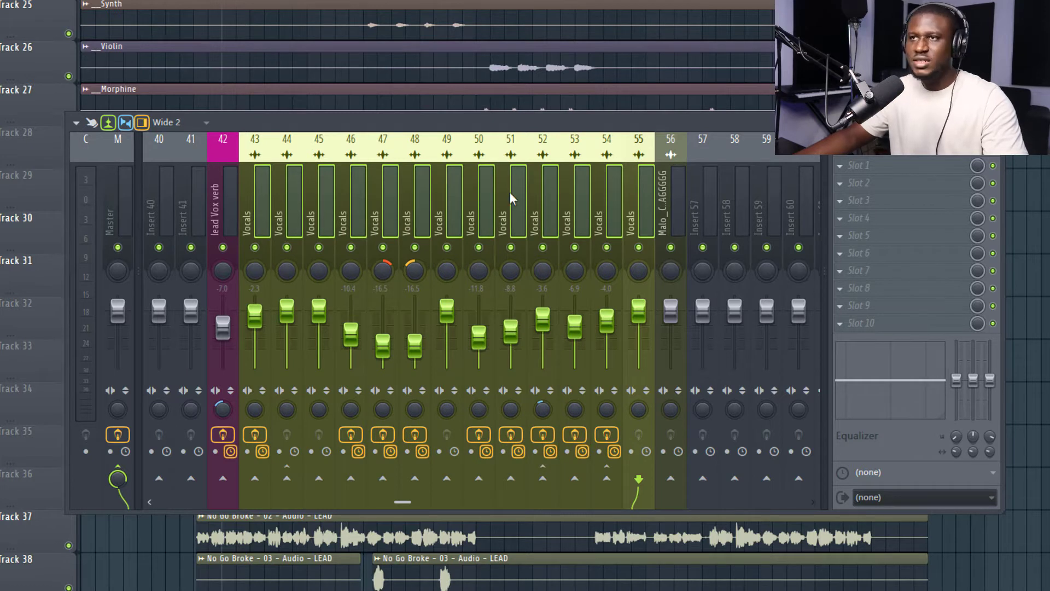
Group the selected inserts 43 to 55 into a mixer group named Vocals
left_click(264, 194)
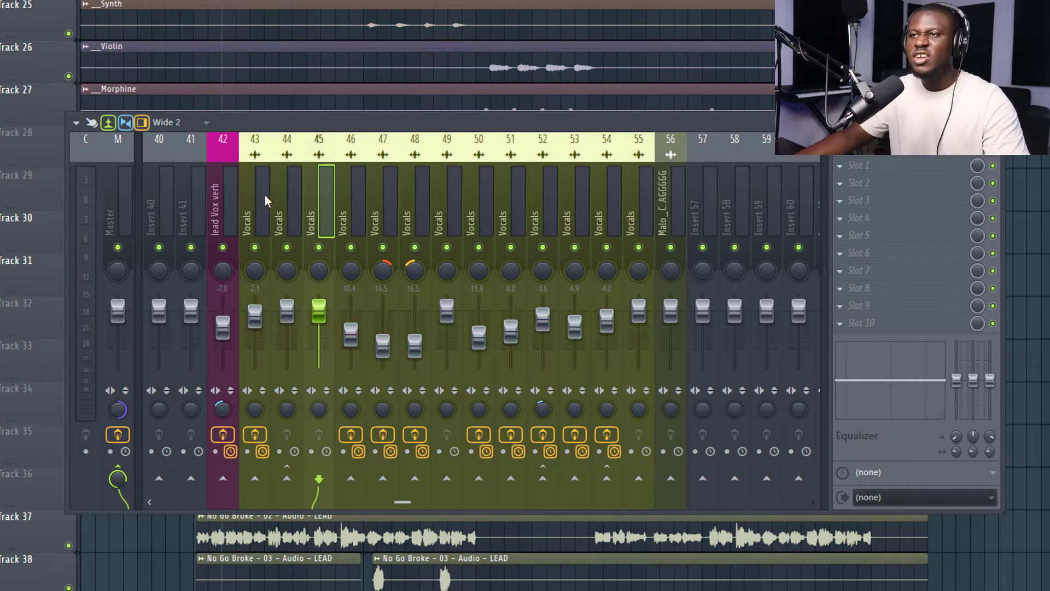
left_click_drag(297, 195, 635, 188)
right_click(635, 188)
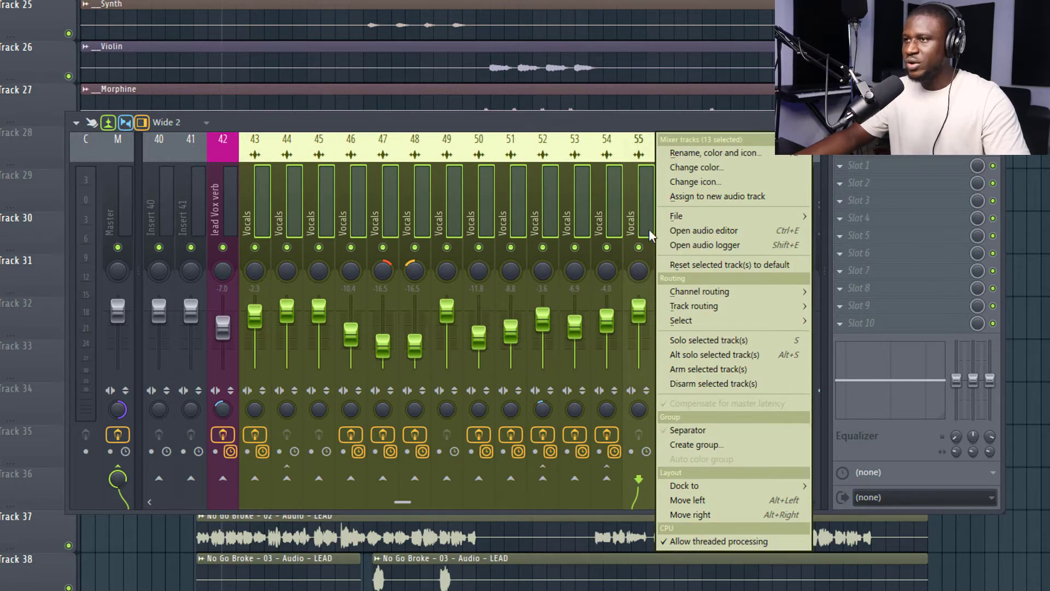
left_click(714, 443)
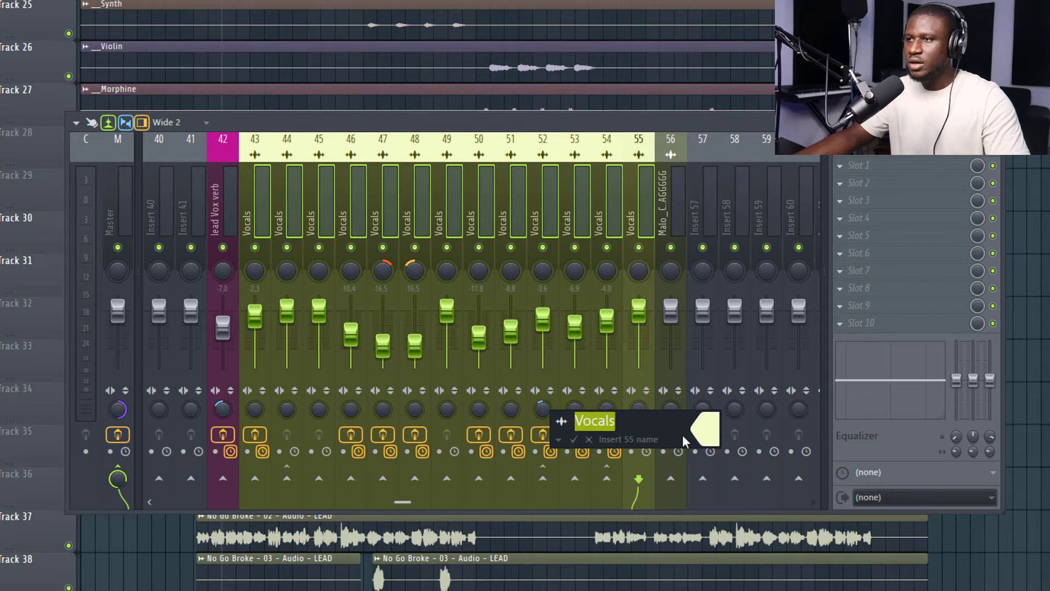
key("Return")
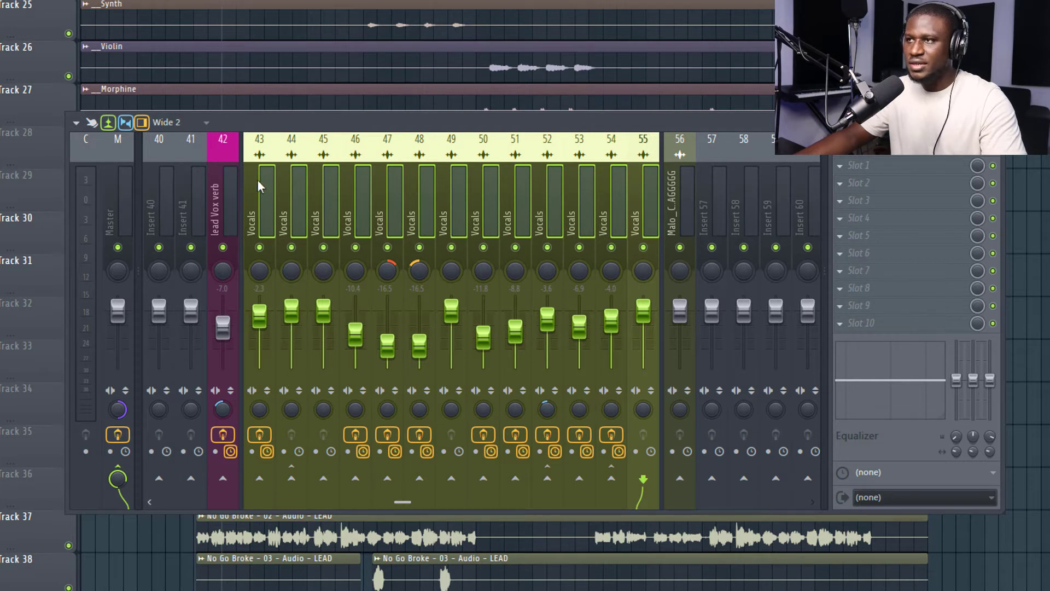
Inspect the effect chains of several Vocals inserts, including 46 and 54
left_click(609, 198)
left_click(511, 202)
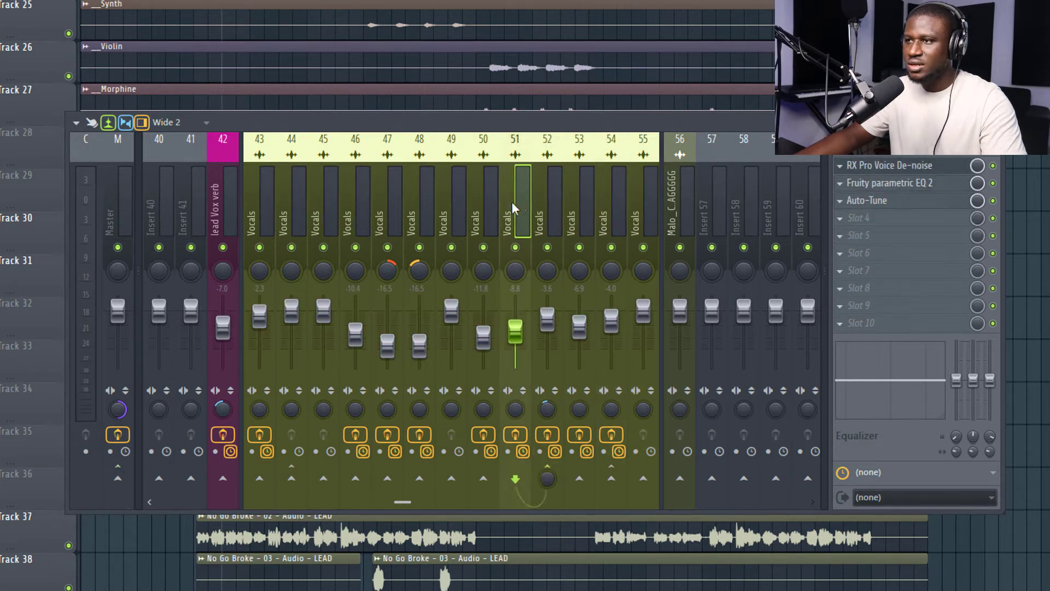
left_click(368, 201)
left_click(618, 195)
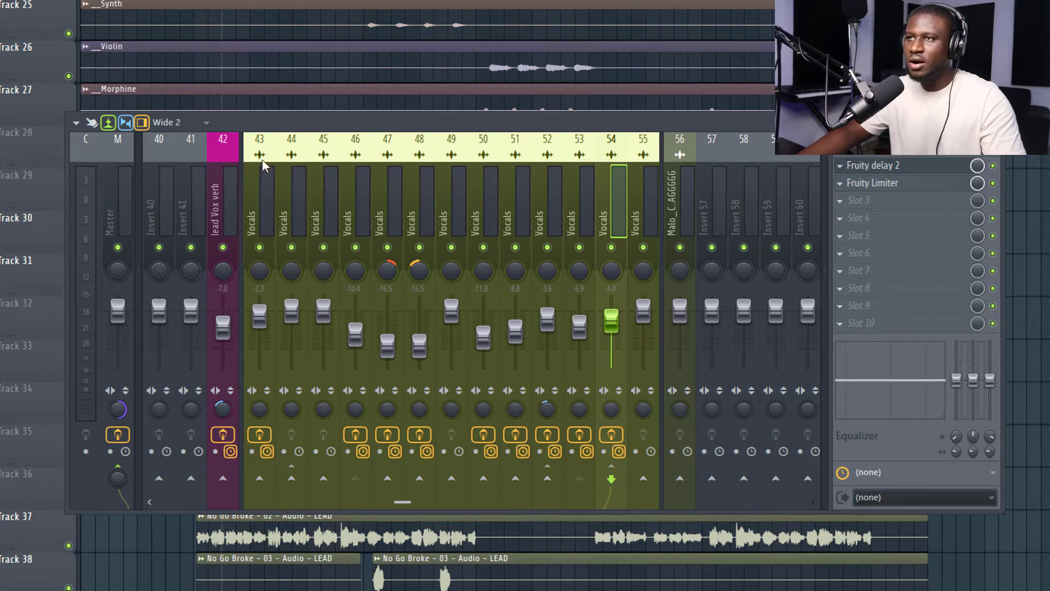
Group drum inserts 1 to 16, KICK through DRUM BUSS, as DRUM BUSS
scroll(262, 159, "up", 3)
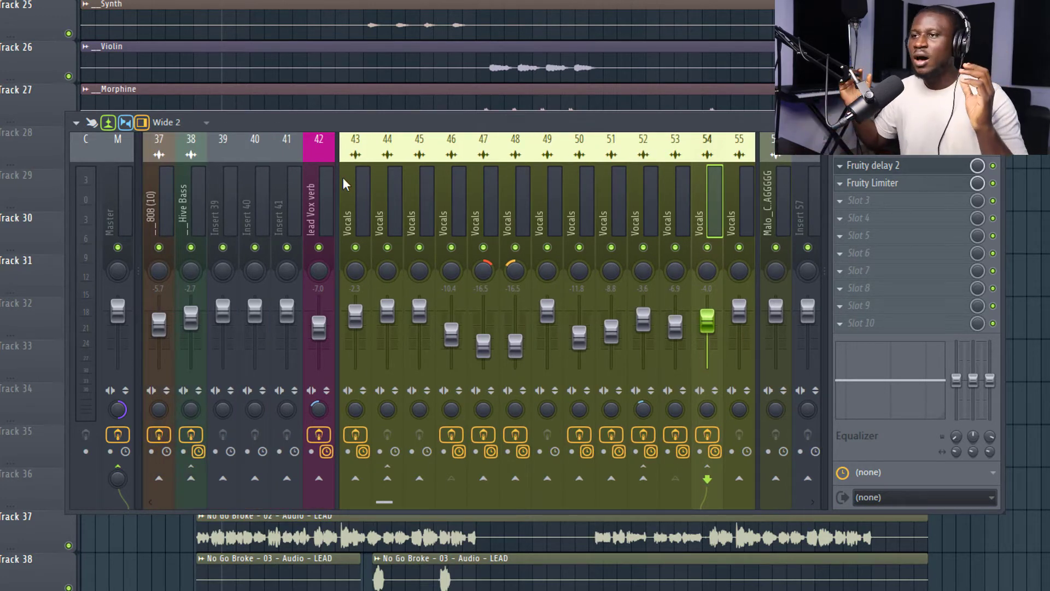
scroll(263, 209, "up", 5)
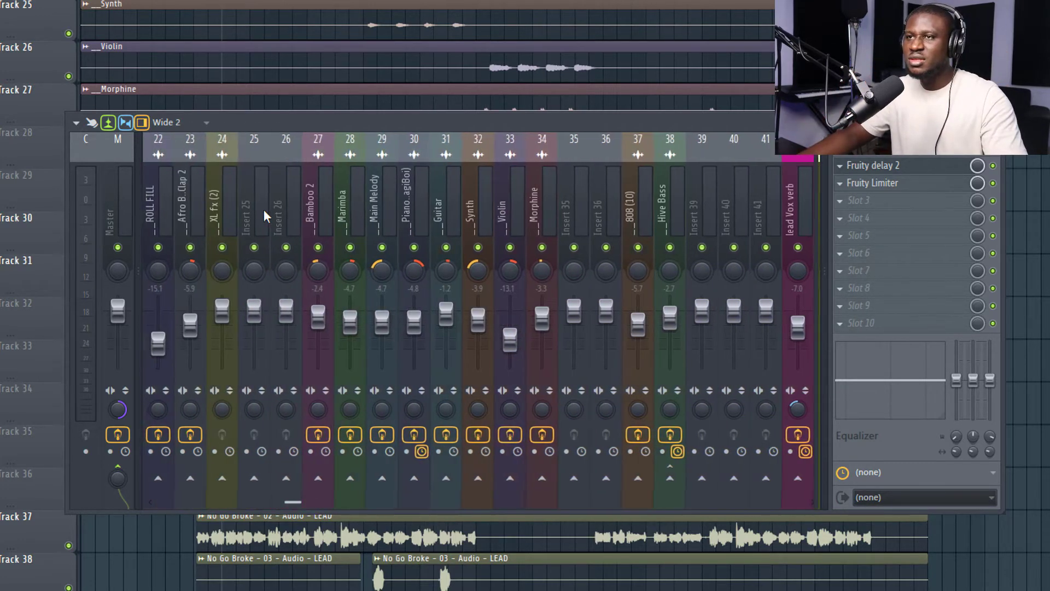
scroll(263, 209, "up", 7)
left_click(158, 209)
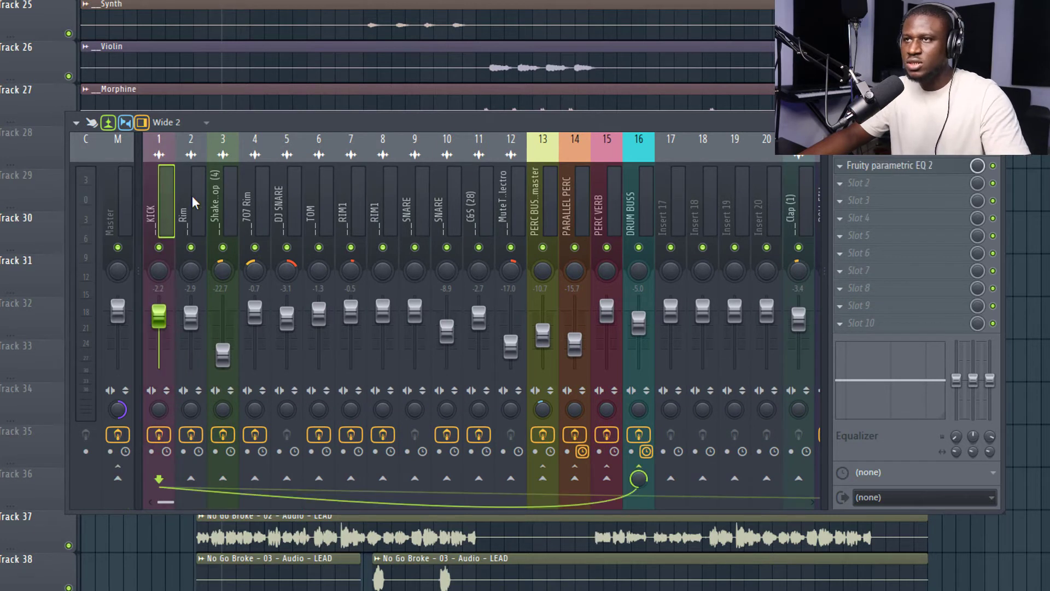
left_click_drag(192, 196, 645, 217)
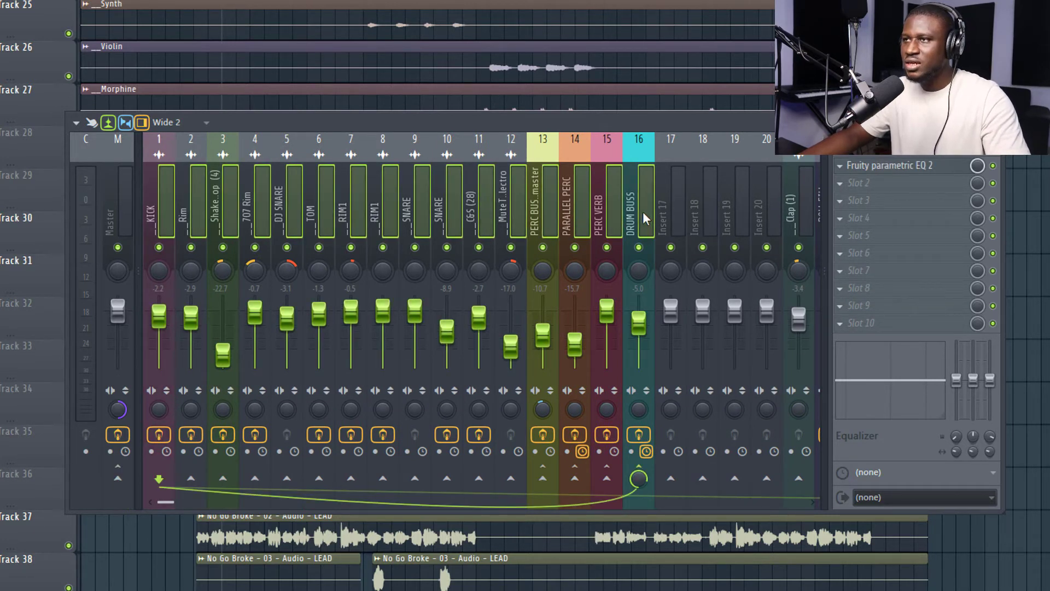
right_click(642, 211)
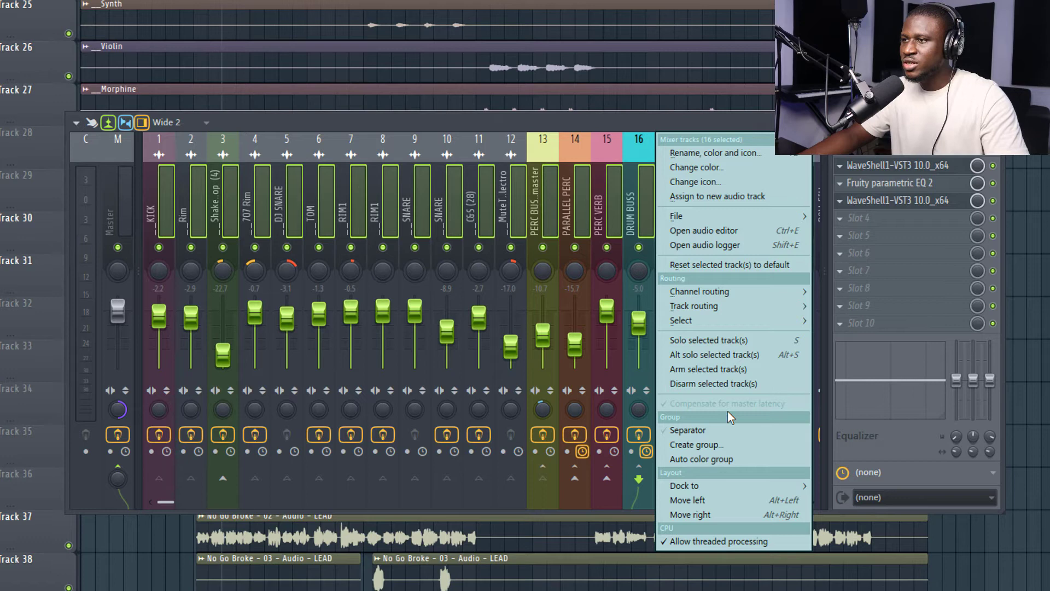
left_click(710, 445)
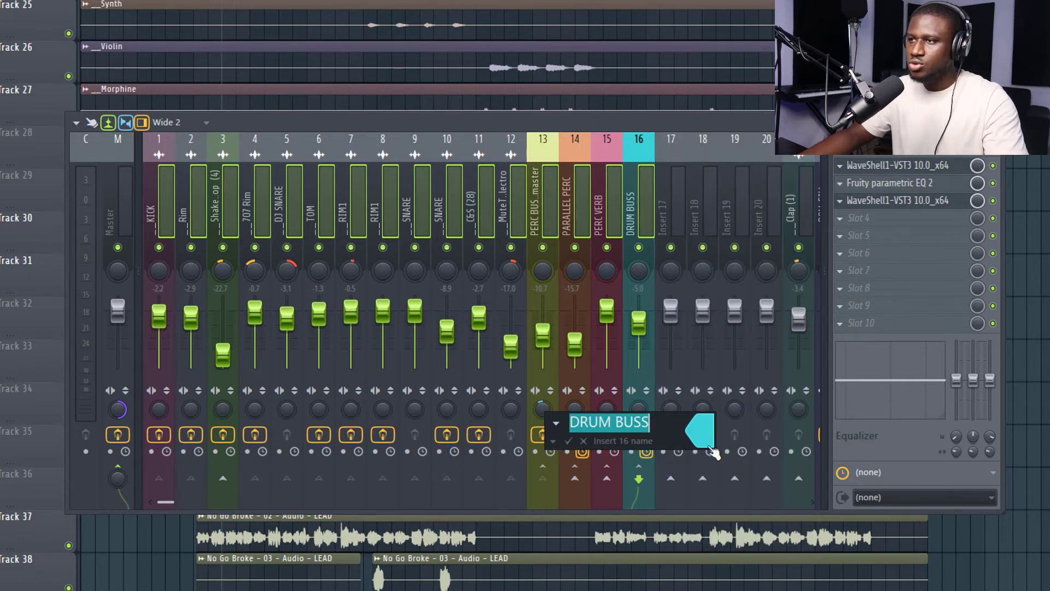
key("Return")
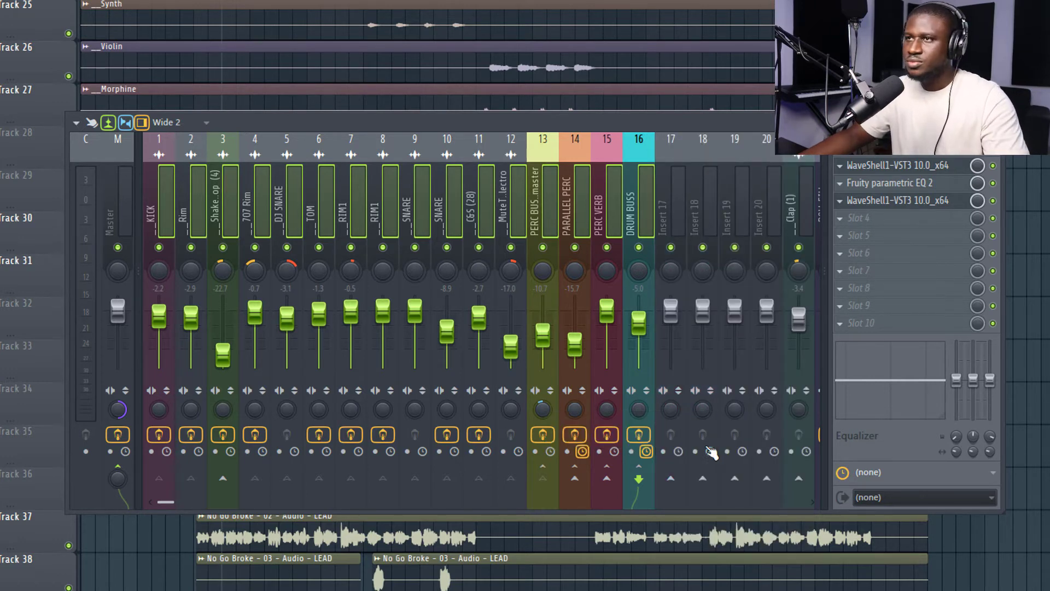
Inspect several drum inserts' routing, including DJ SNARE and the PERC BUS master
left_click(568, 211)
left_click(631, 190)
left_click(270, 186)
left_click(182, 178)
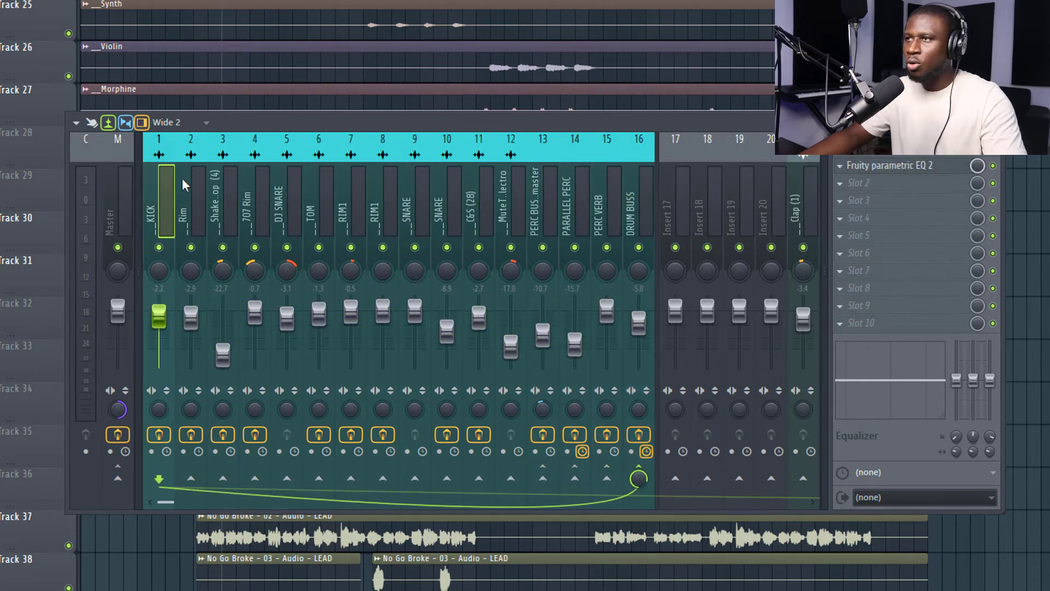
left_click(358, 186)
left_click(634, 180)
left_click(534, 178)
scroll(534, 178, "right", 10)
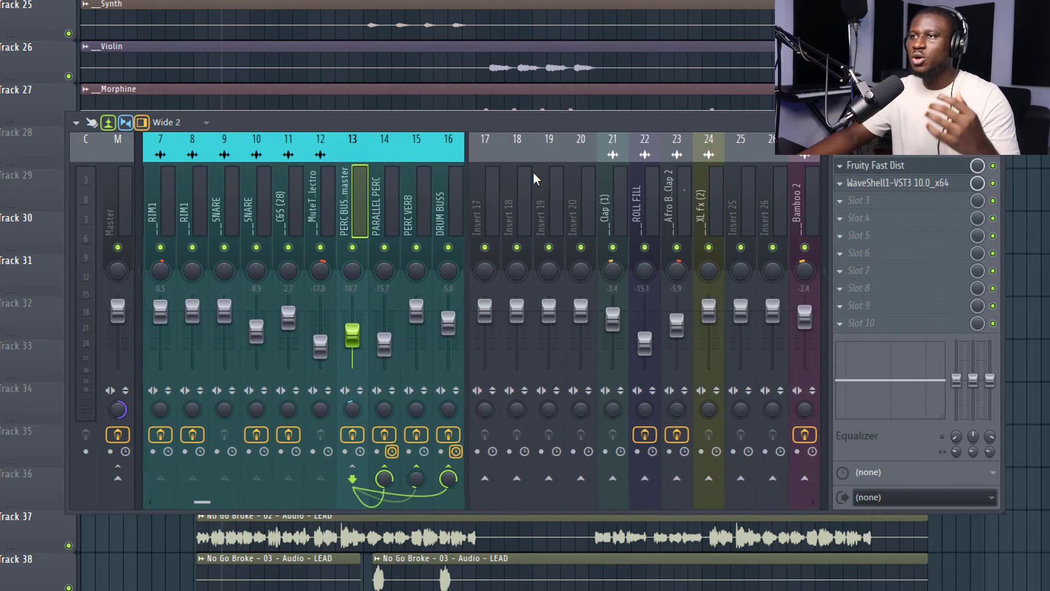
scroll(532, 172, "left", 8)
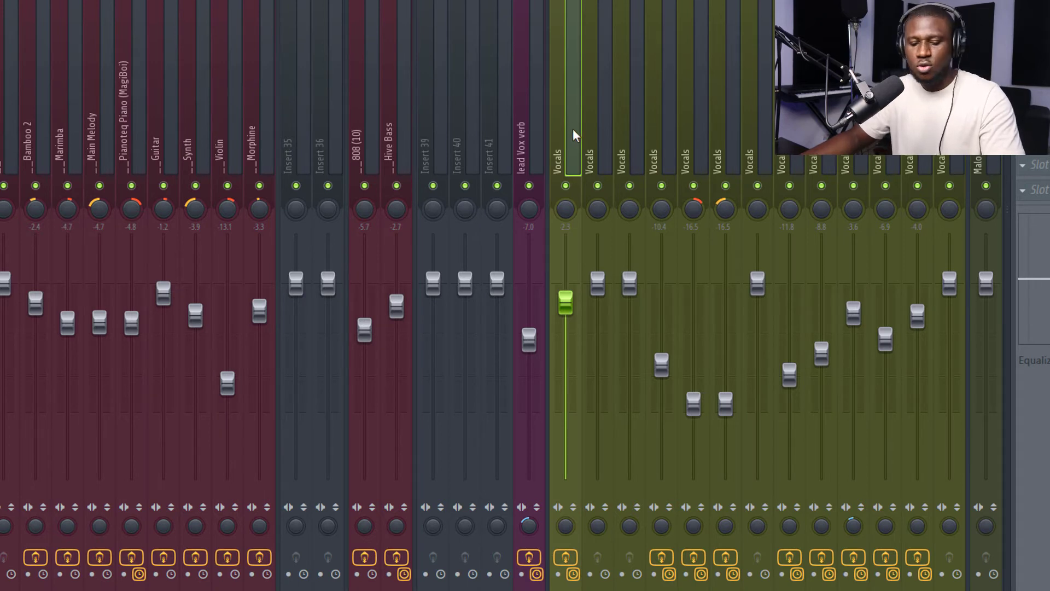
Rename insert 43 to 'Lead Vocals'
double_click(573, 129)
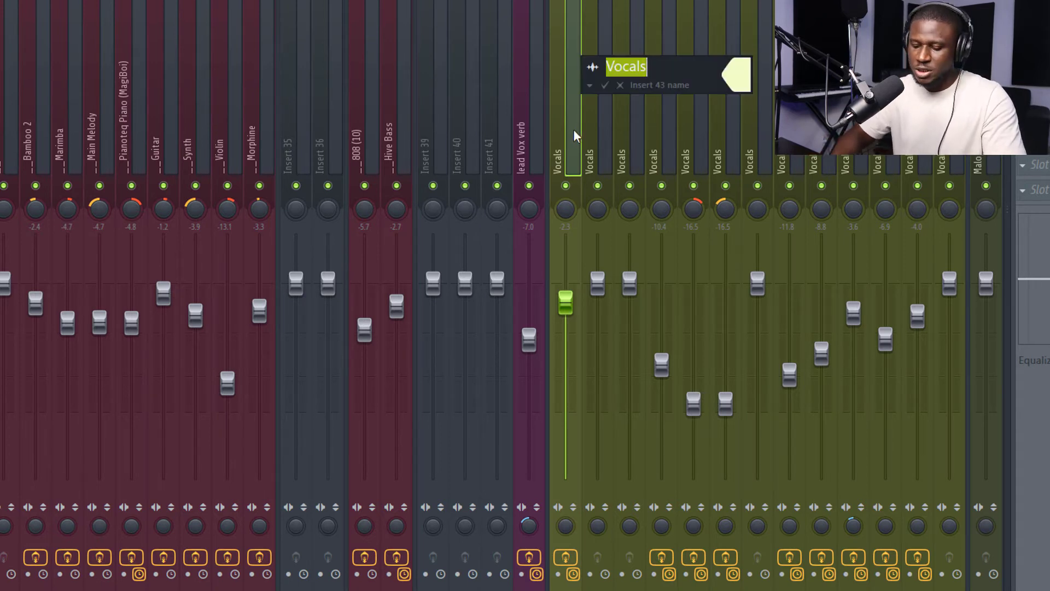
key("End")
key("Left")
key("Home")
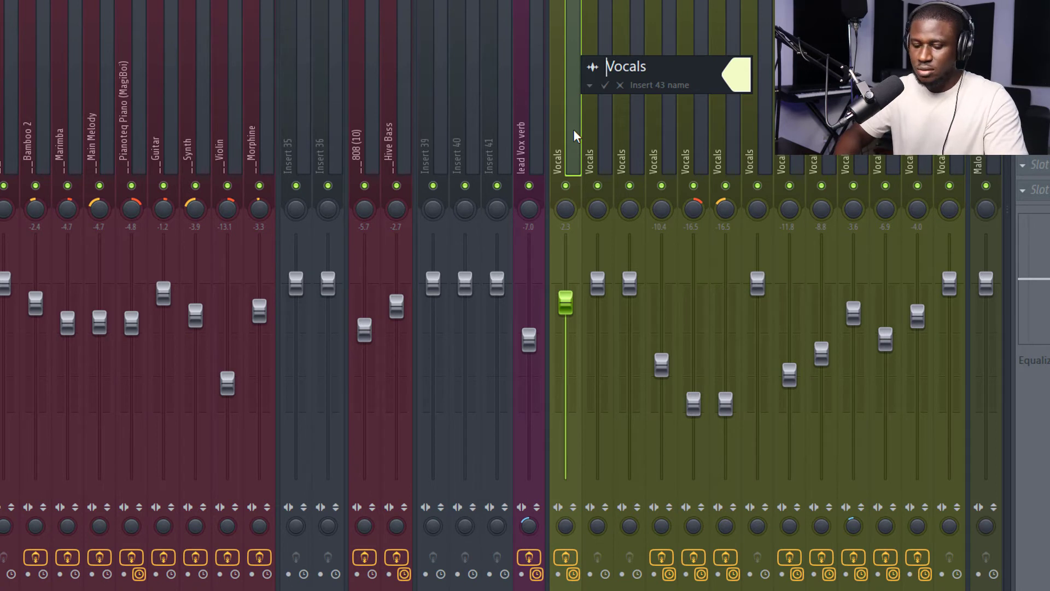
type("Le")
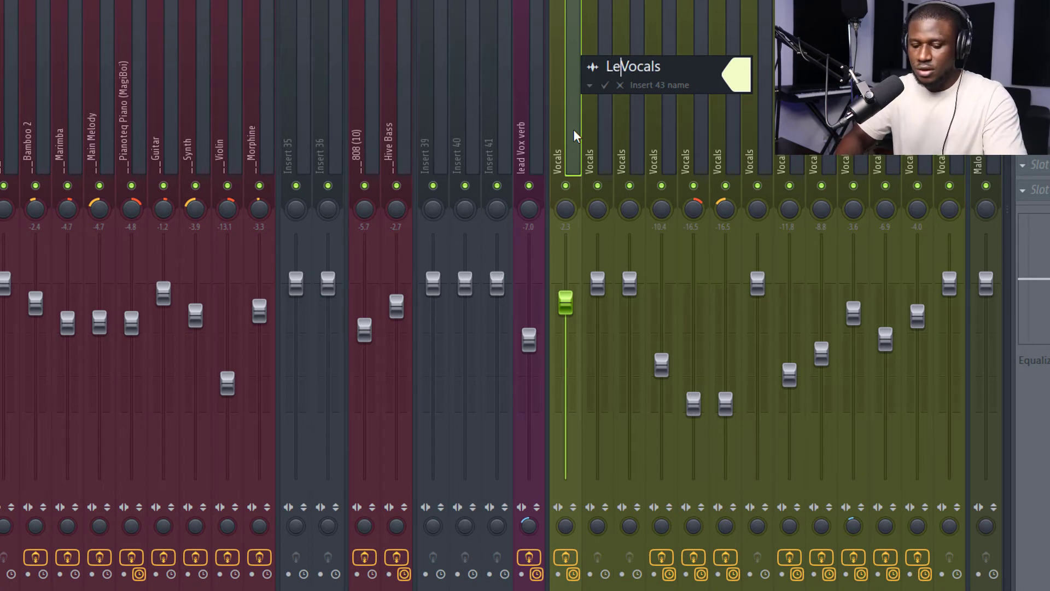
type("ad")
key("Return")
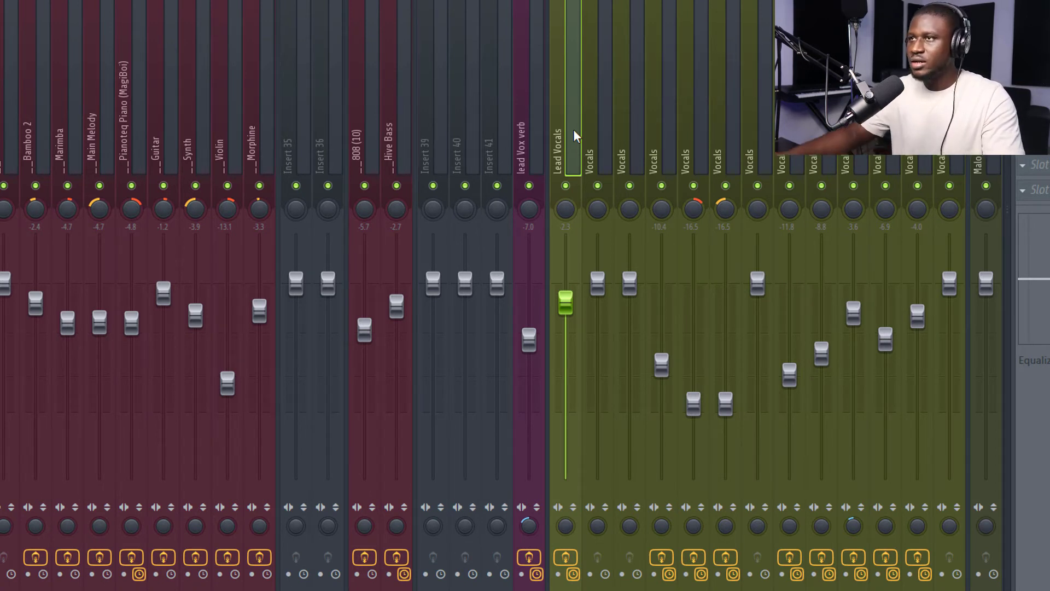
Rename the next three Vocals strips to 'Vocals BG'
left_click(604, 131)
left_click(631, 137, "ctrl")
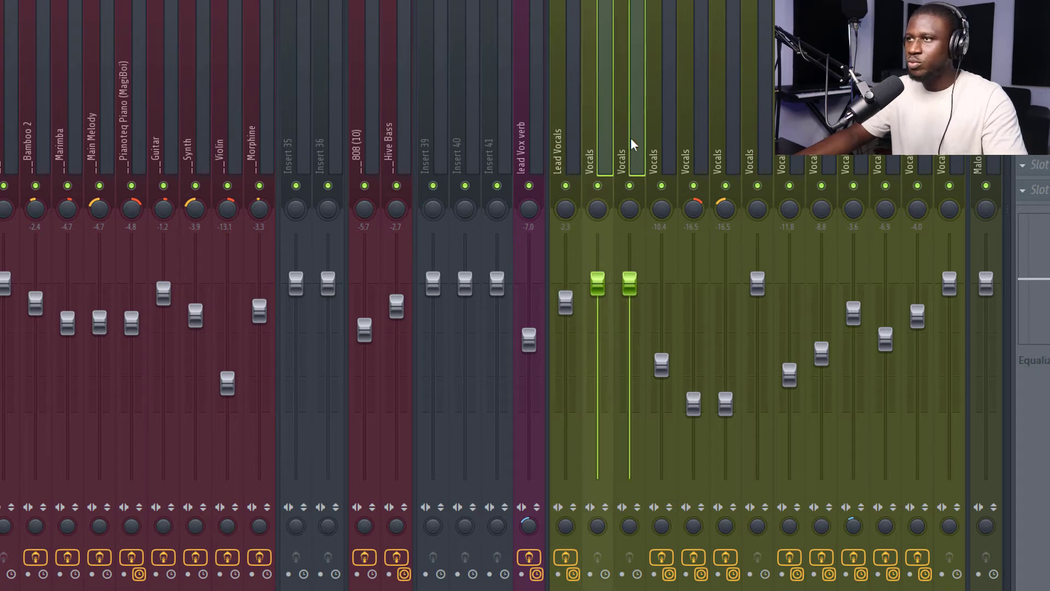
key("shift+Right")
key("F2")
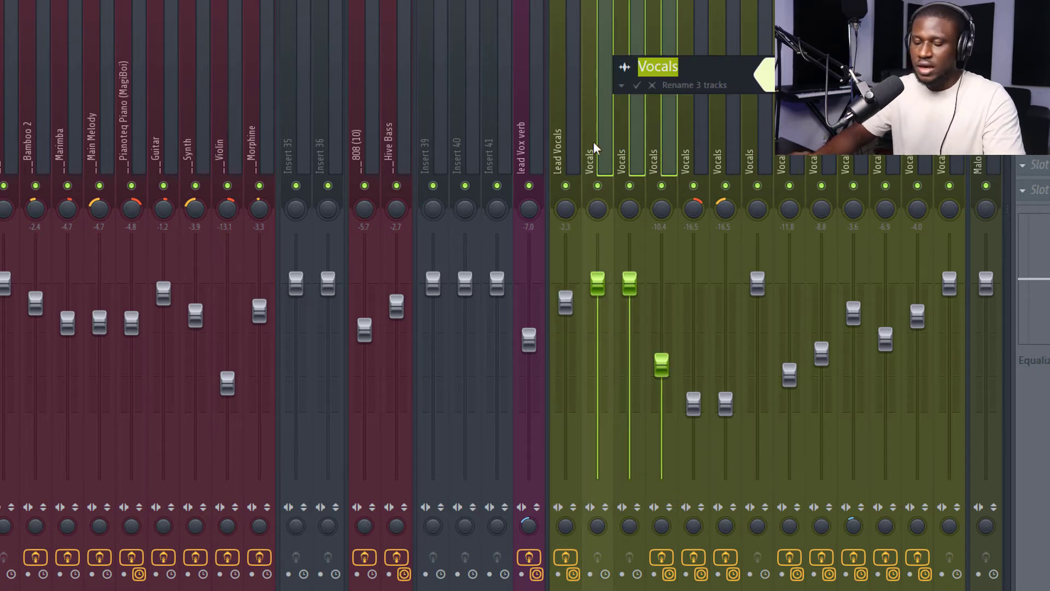
key("End")
type("G")
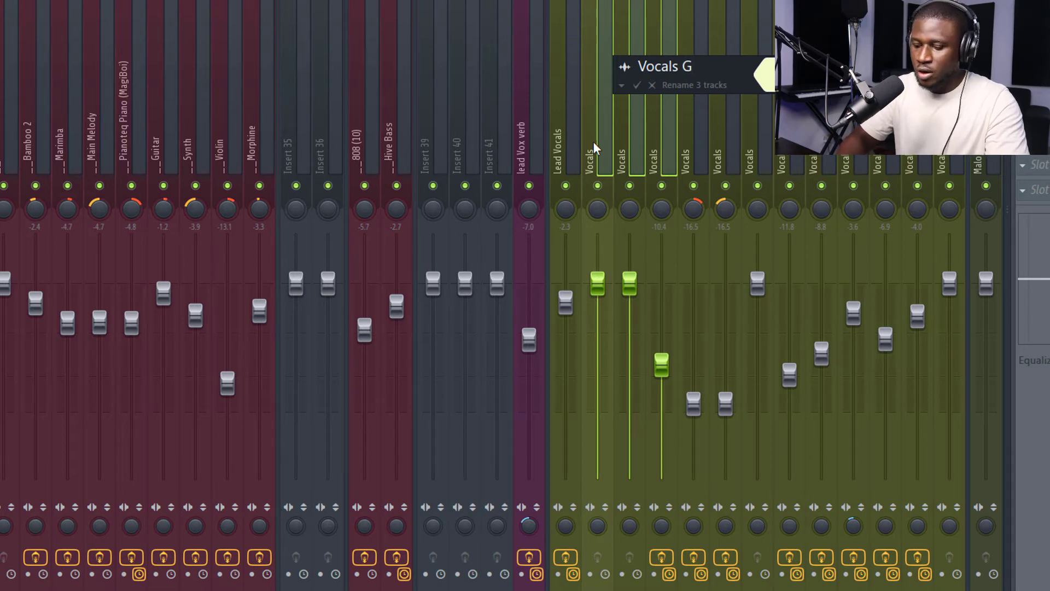
key("BackSpace")
type("BG")
key("Return")
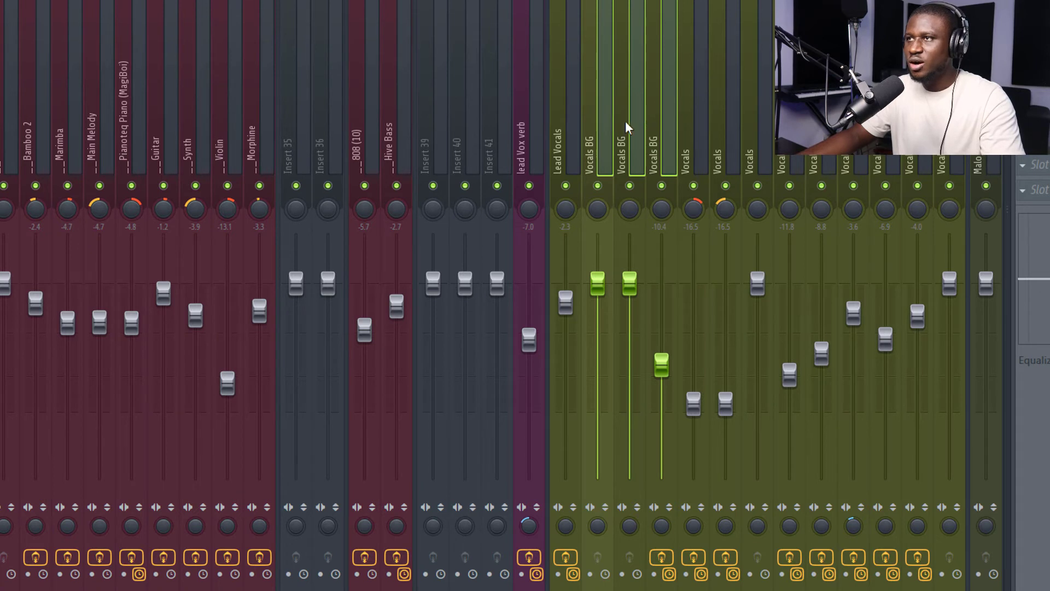
Darken the Vocals BG inserts' colour to olive and accept it
right_click(600, 122)
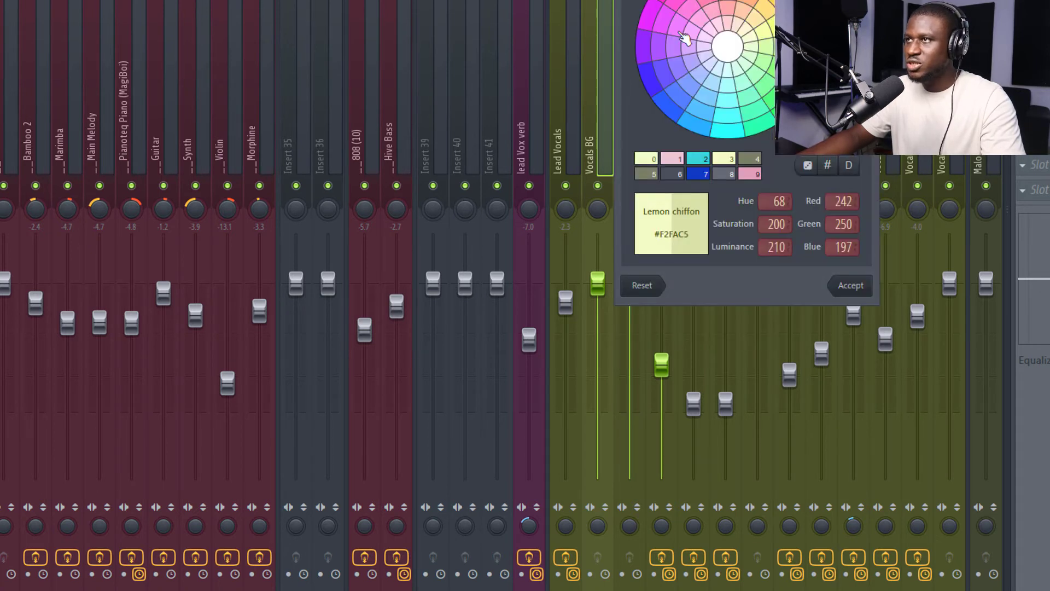
left_click_drag(779, 246, 780, 271)
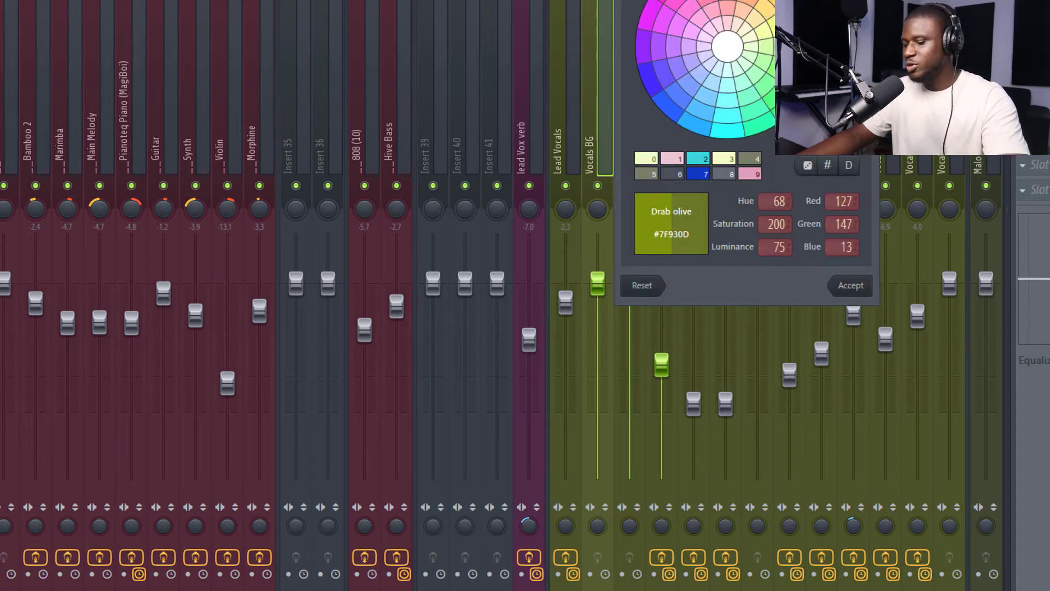
left_click(850, 285)
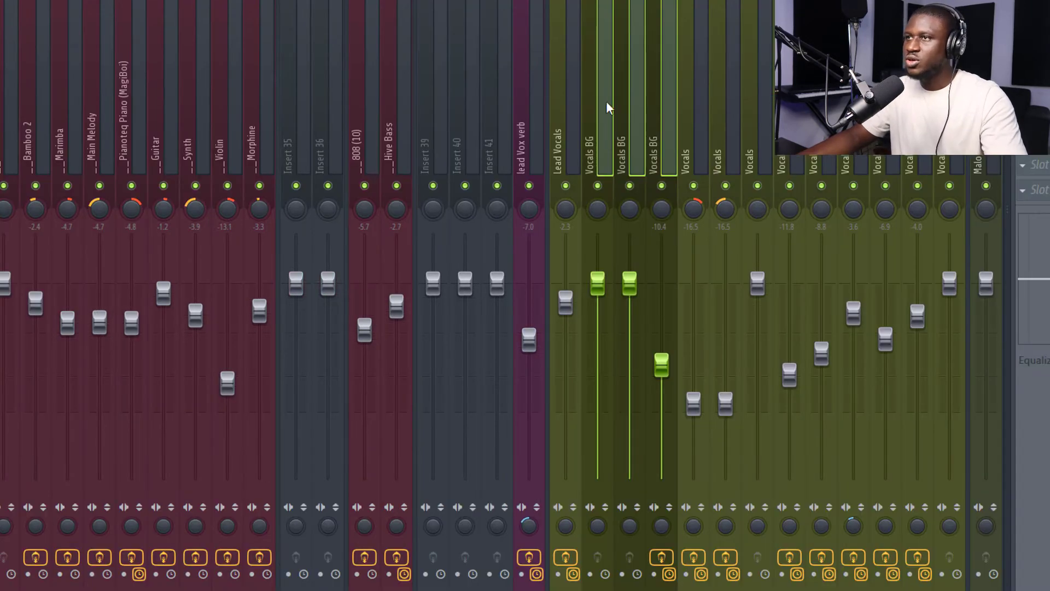
key("Left")
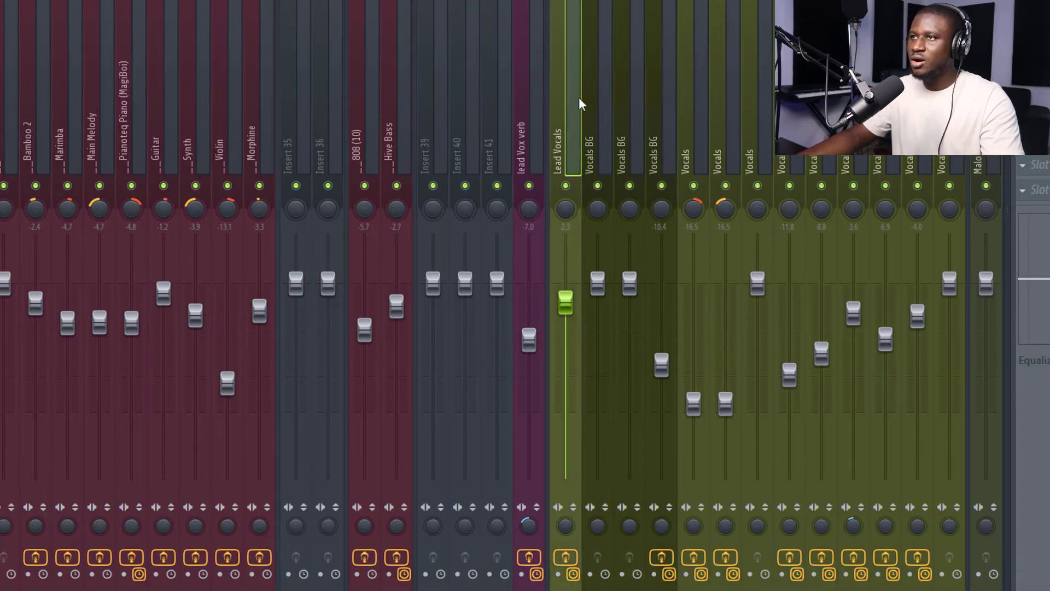
Pan the third Vocals BG insert slightly and return its fader to the default level
key("Right")
key("Right")
key("Right")
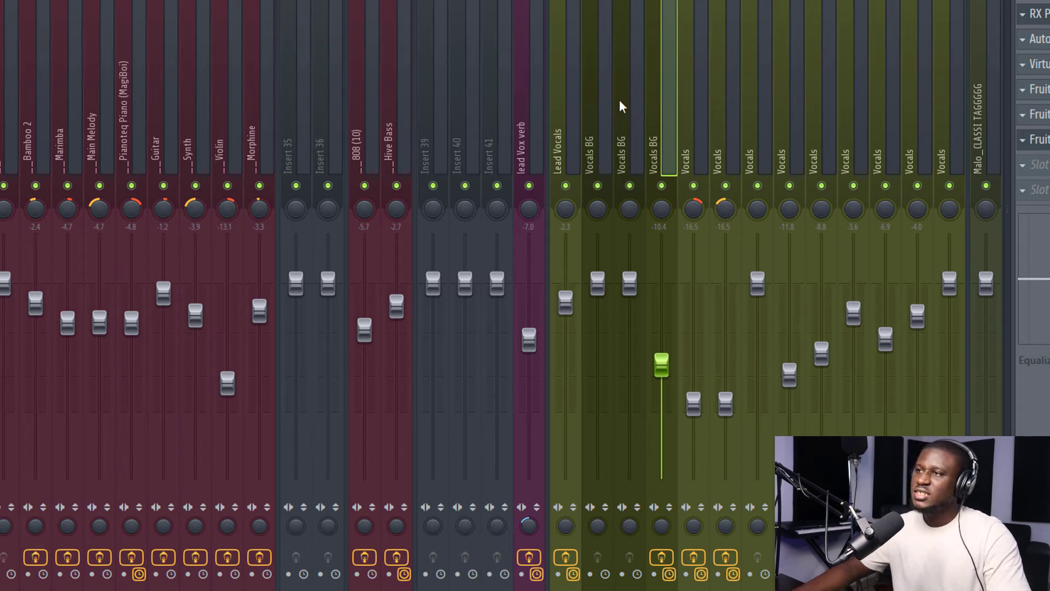
left_click_drag(662, 208, 661, 202)
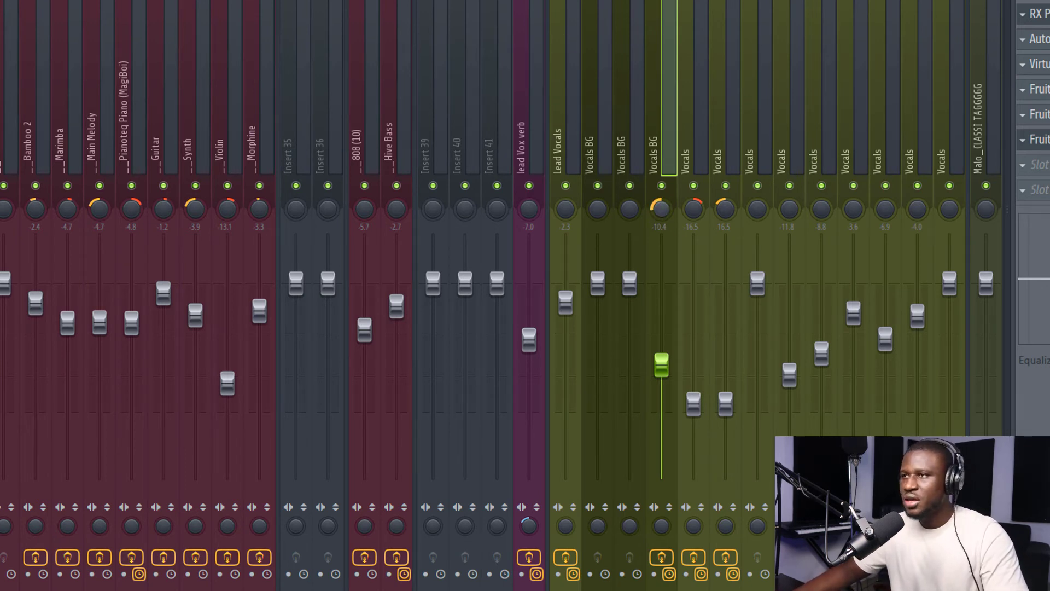
left_click_drag(661, 365, 662, 339)
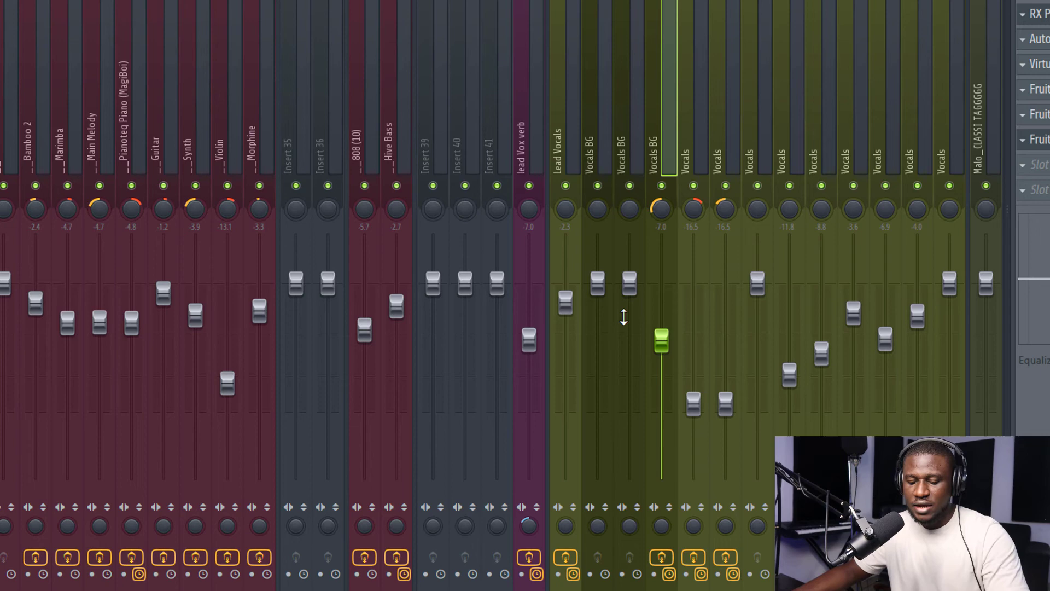
left_click_drag(661, 339, 661, 283)
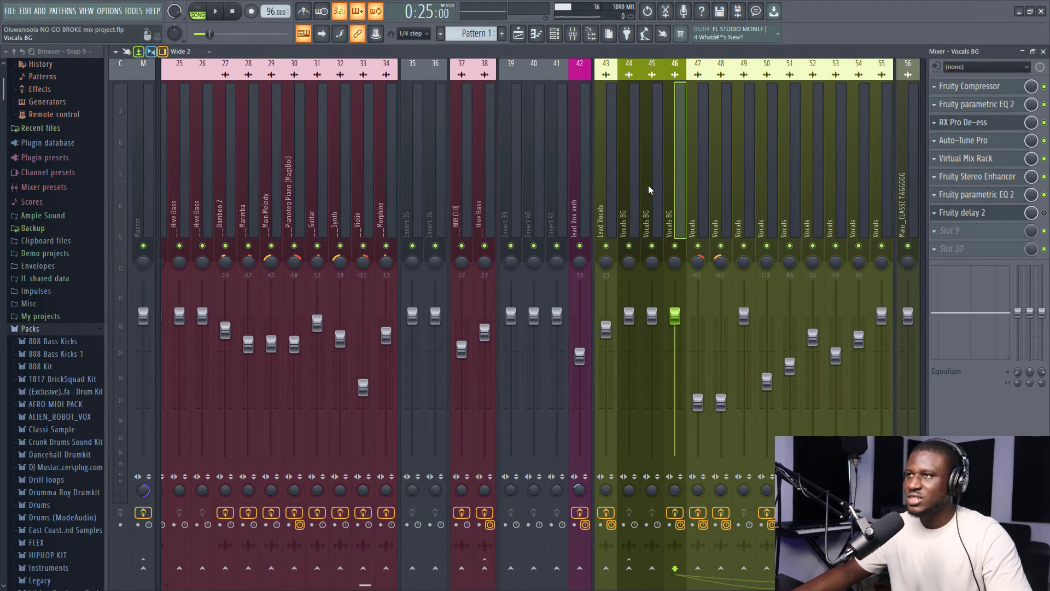
Start resetting the Vocals BG track to default, then cancel to keep its effects
right_click(678, 155)
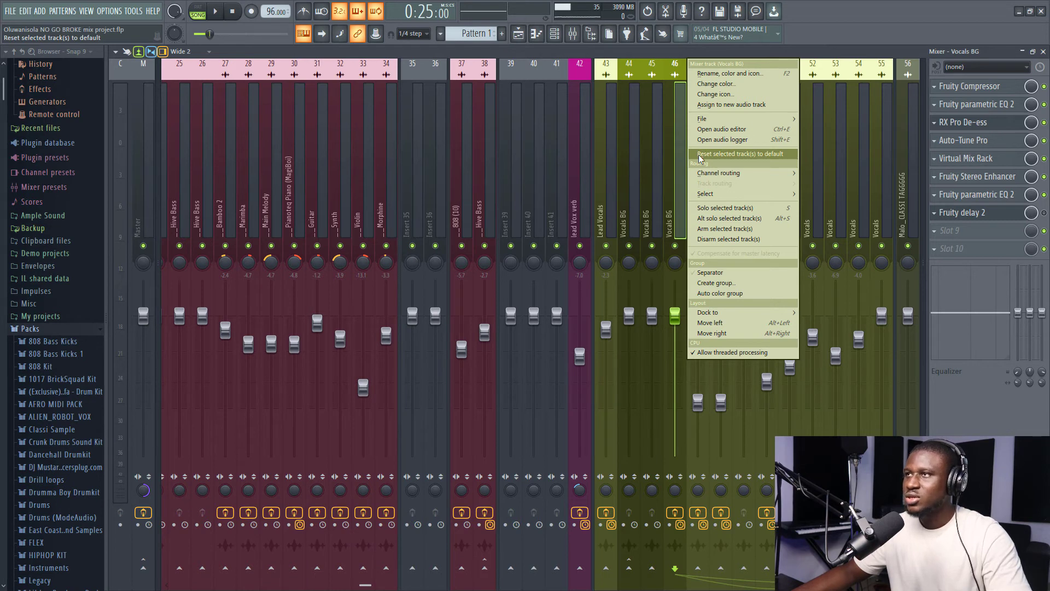
left_click(700, 159)
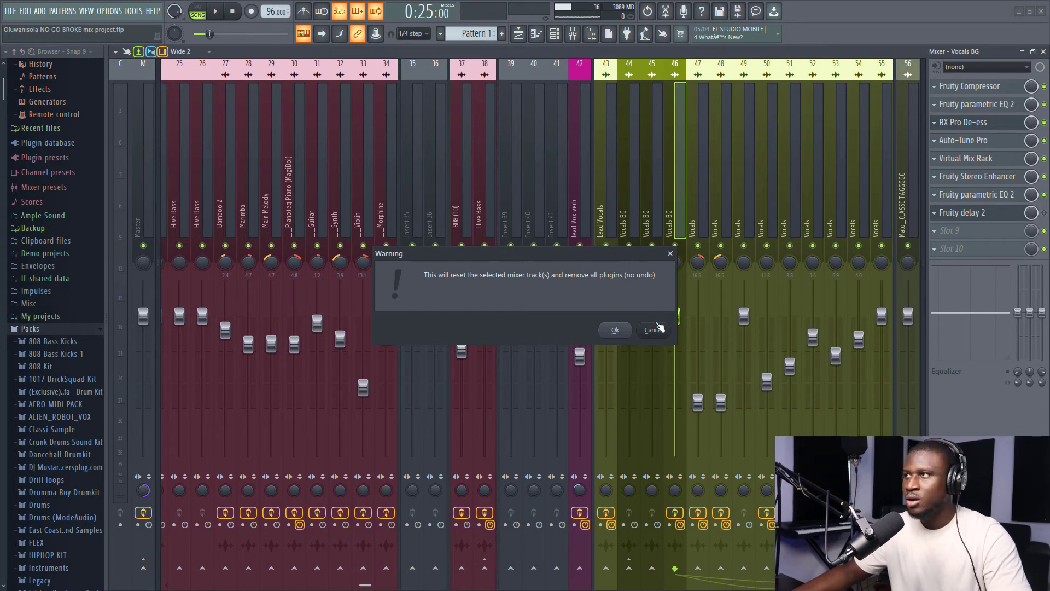
left_click(653, 330)
scroll(519, 218, "right", 3)
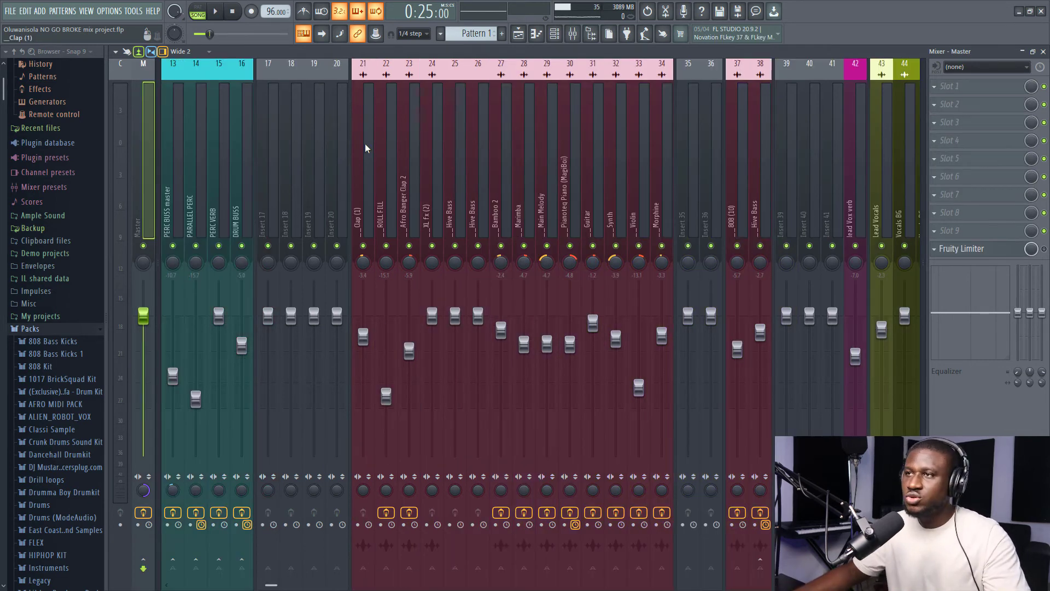
Save the Lead Vocals track state as the mixer preset 'VOCAL CHAIN new'
scroll(431, 155, "right", 3)
scroll(431, 159, "left", 3)
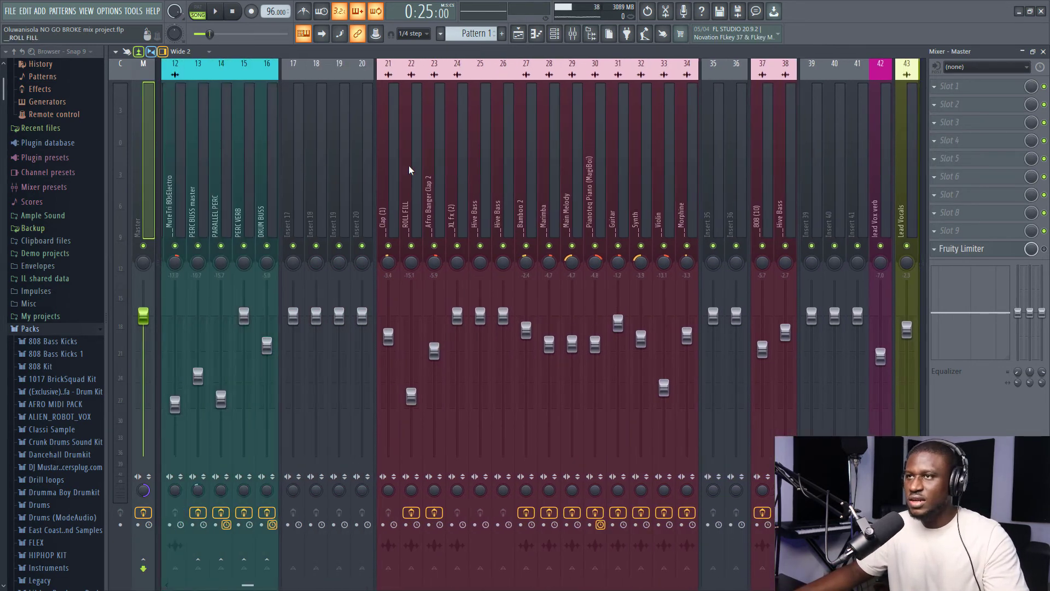
scroll(438, 161, "right", 7)
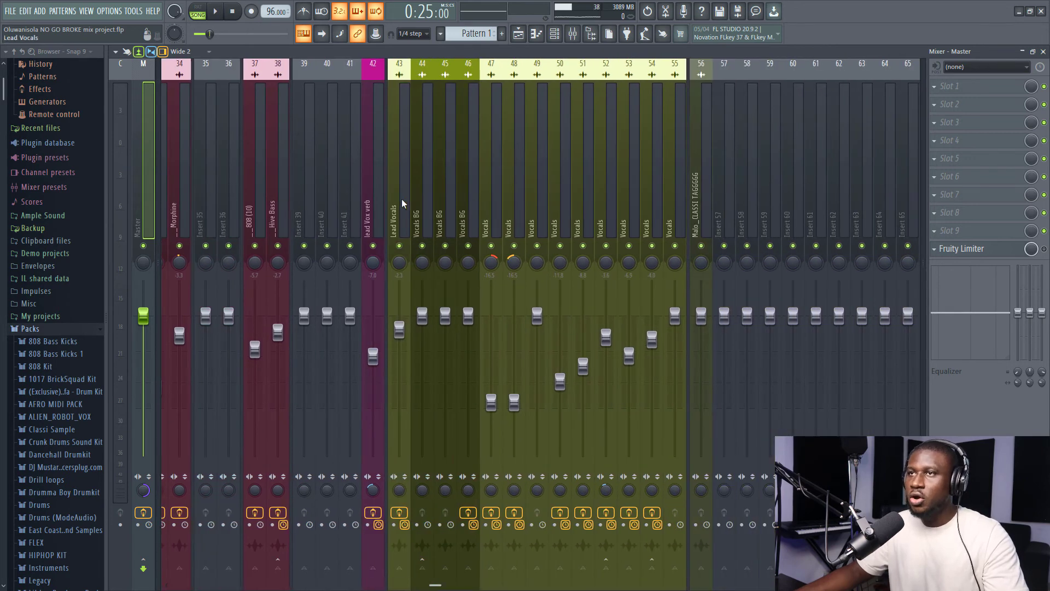
left_click(399, 205)
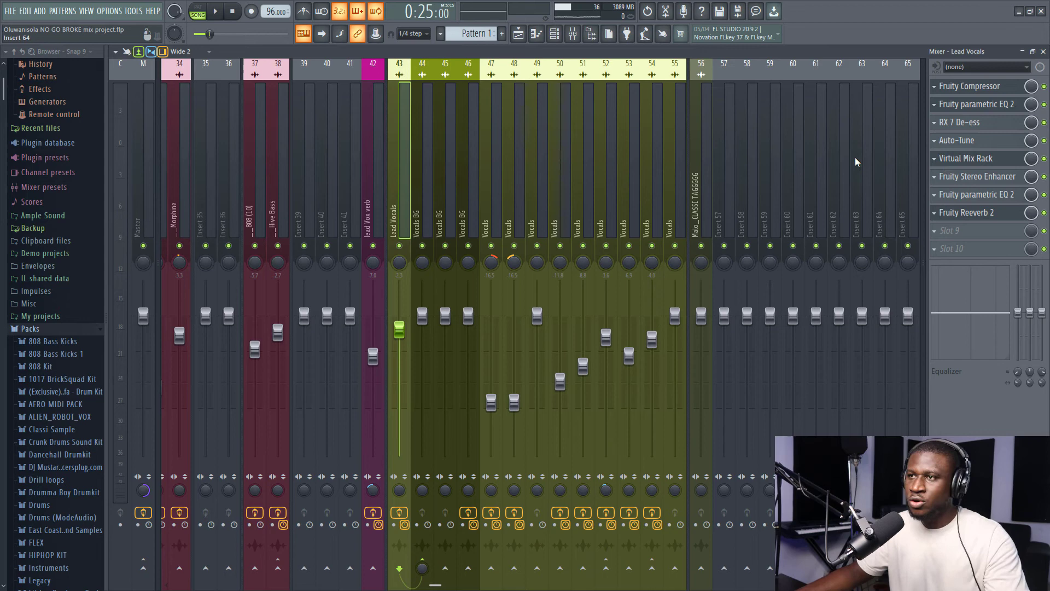
right_click(402, 154)
mouse_move(425, 120)
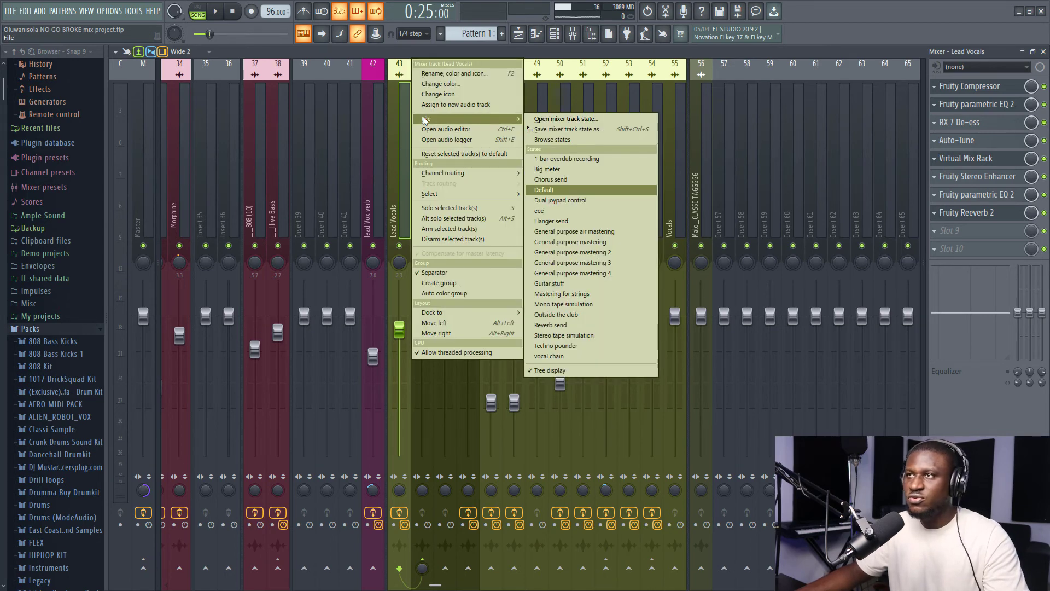
left_click(553, 133)
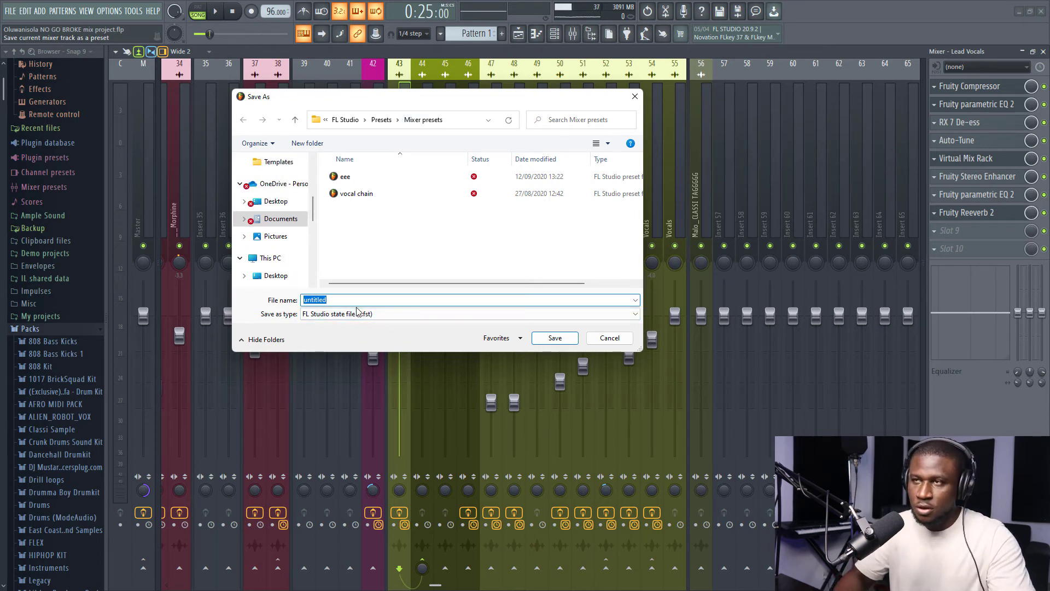
type("VLC")
key("BackSpace")
key("BackSpace")
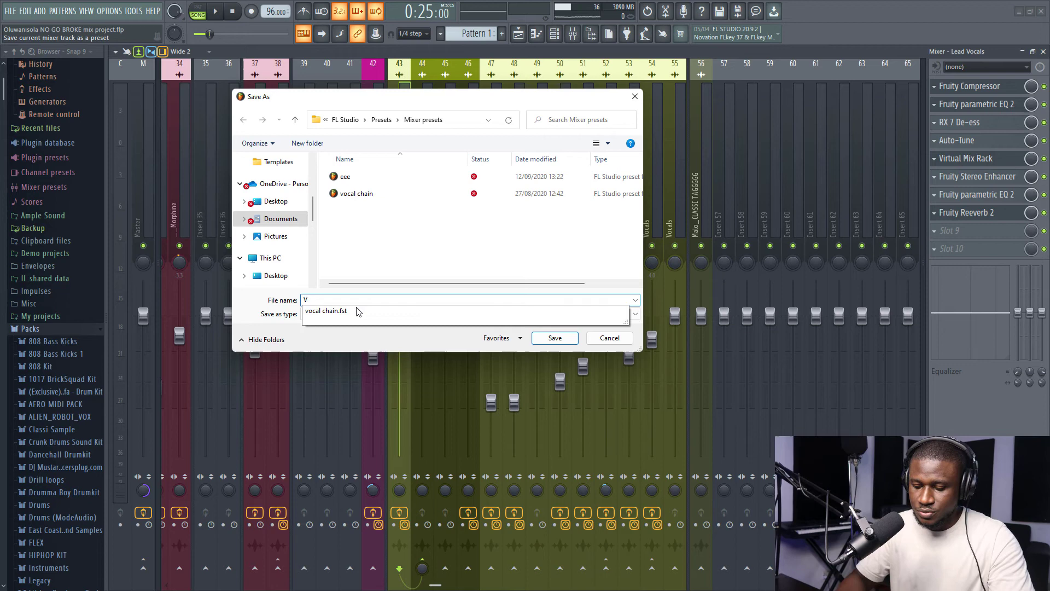
type("OCAL CHAIN new")
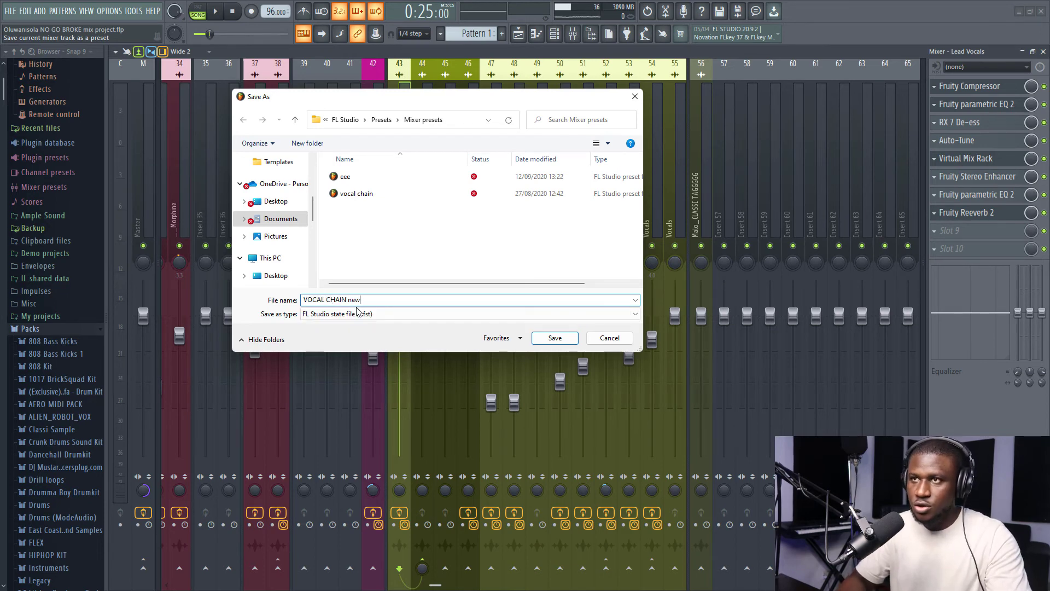
key("Return")
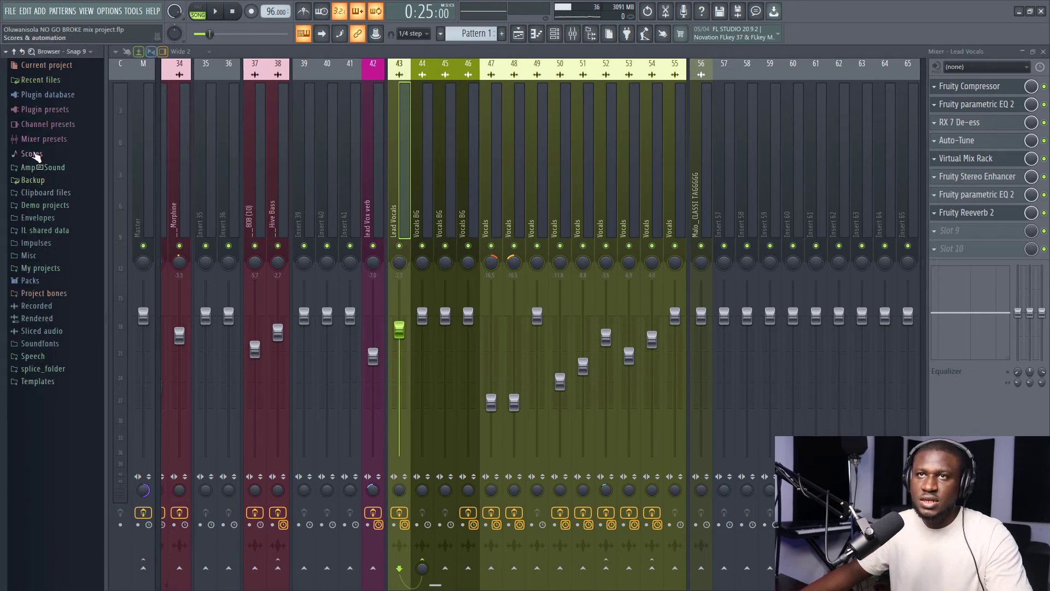
Drag the VOCAL CHAIN new preset from Mixer presets onto insert 44
left_click(38, 139)
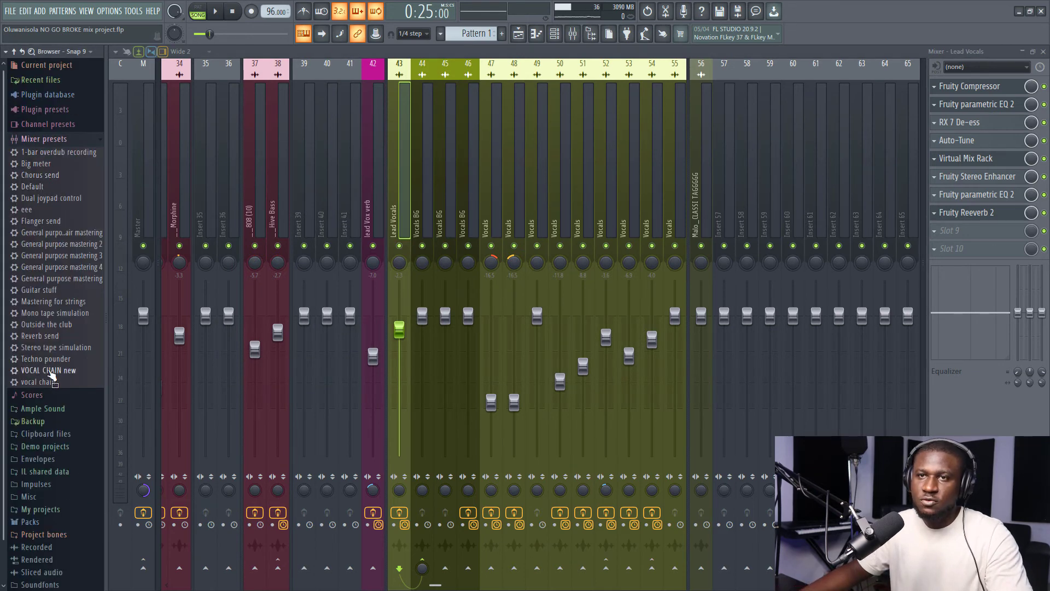
left_click_drag(48, 374, 422, 212)
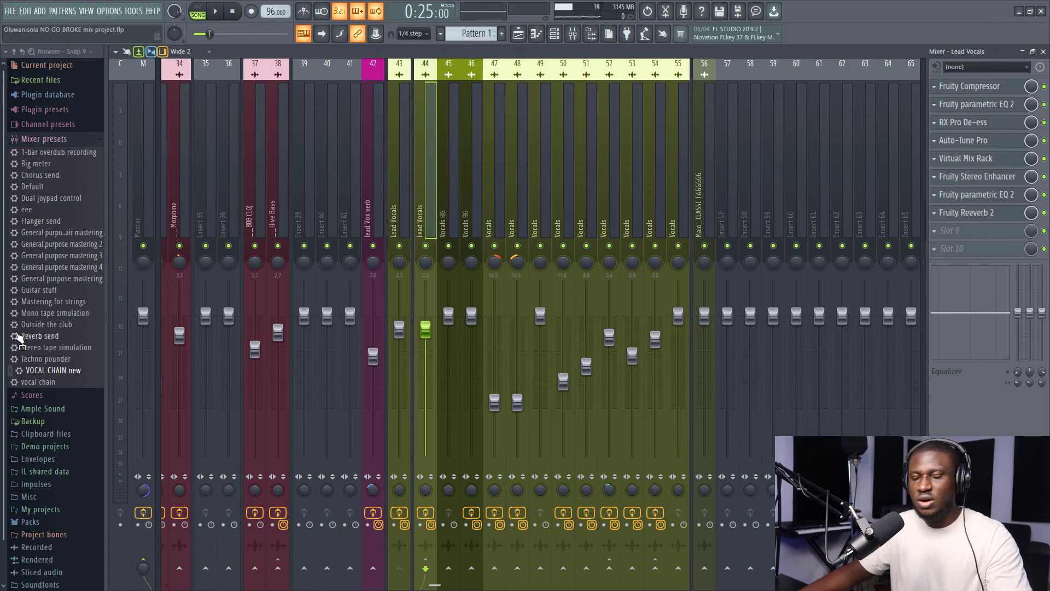
left_click_drag(18, 338, 94, 352)
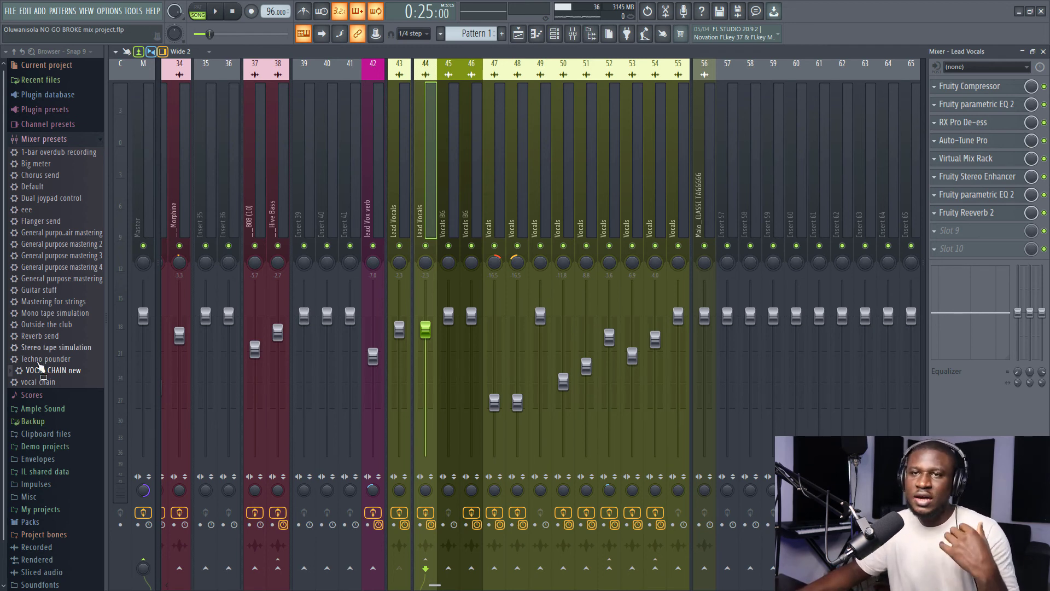
Delete the VOCAL CHAIN new file from Mixer presets, confirming with OK
left_click_drag(42, 370, 44, 372)
right_click(43, 372)
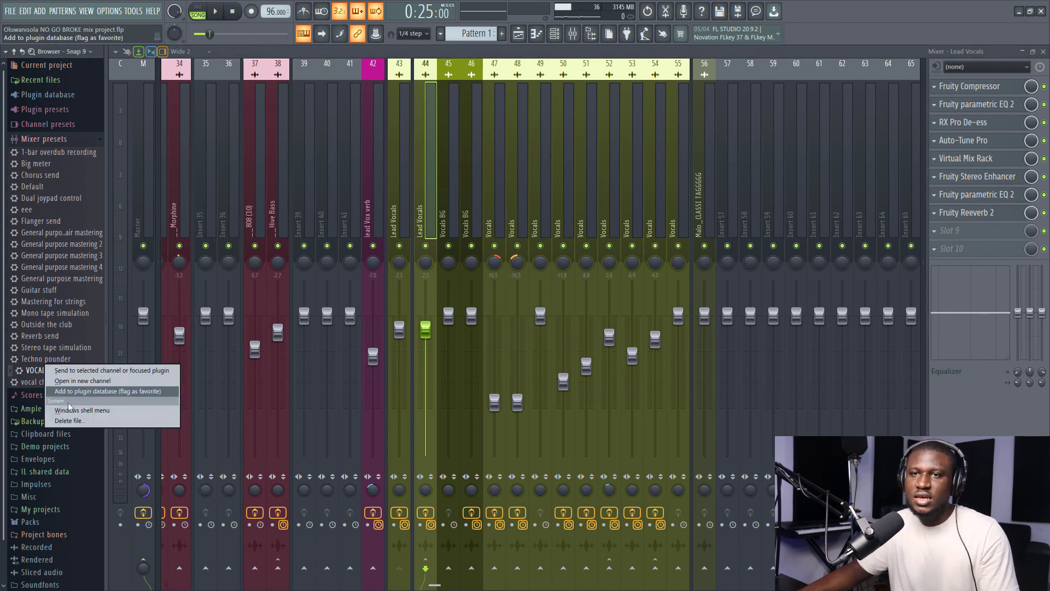
left_click(100, 426)
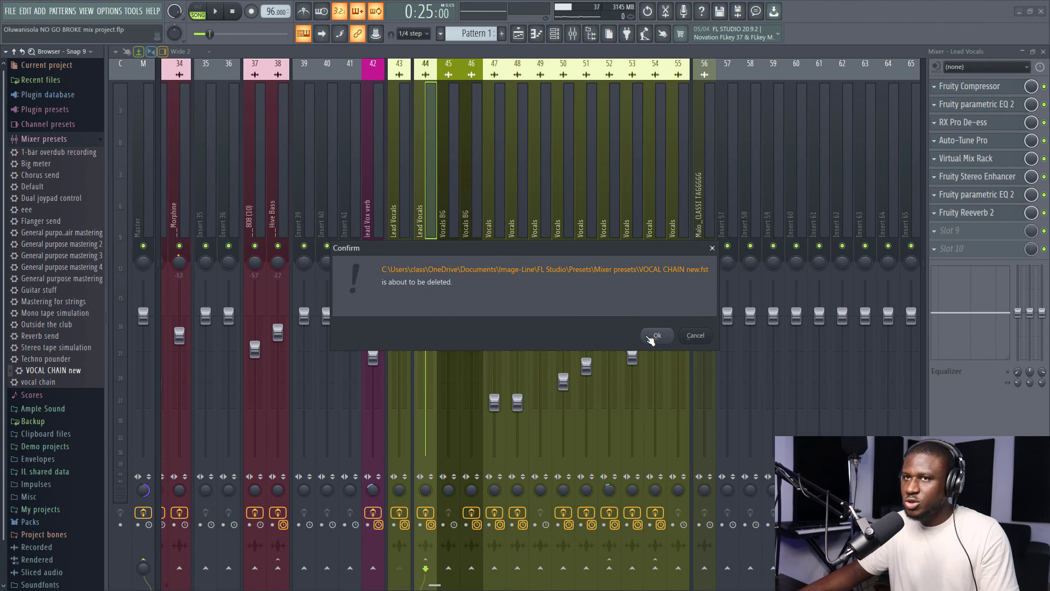
left_click(658, 335)
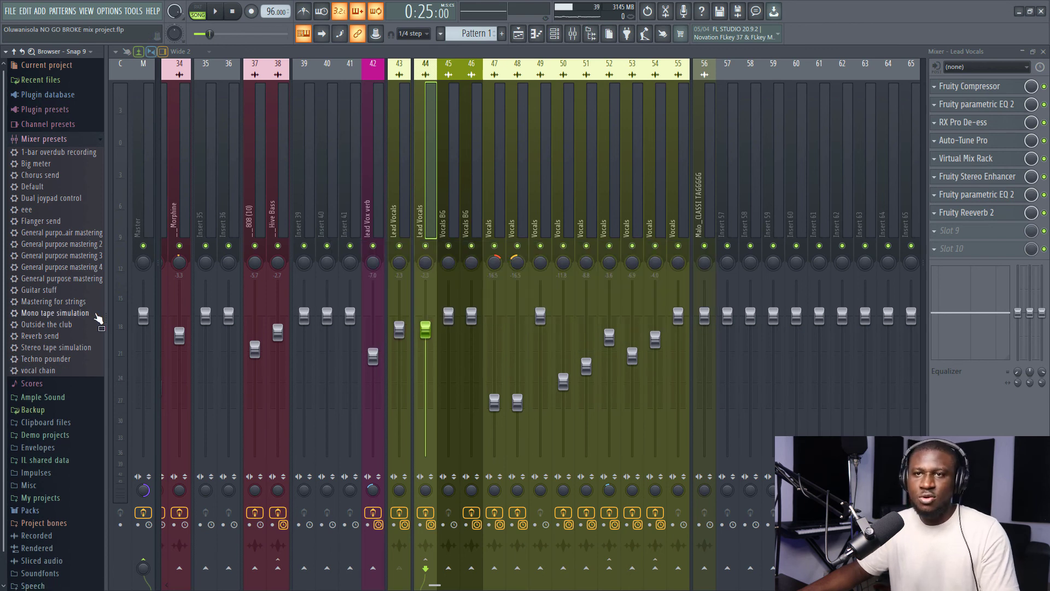